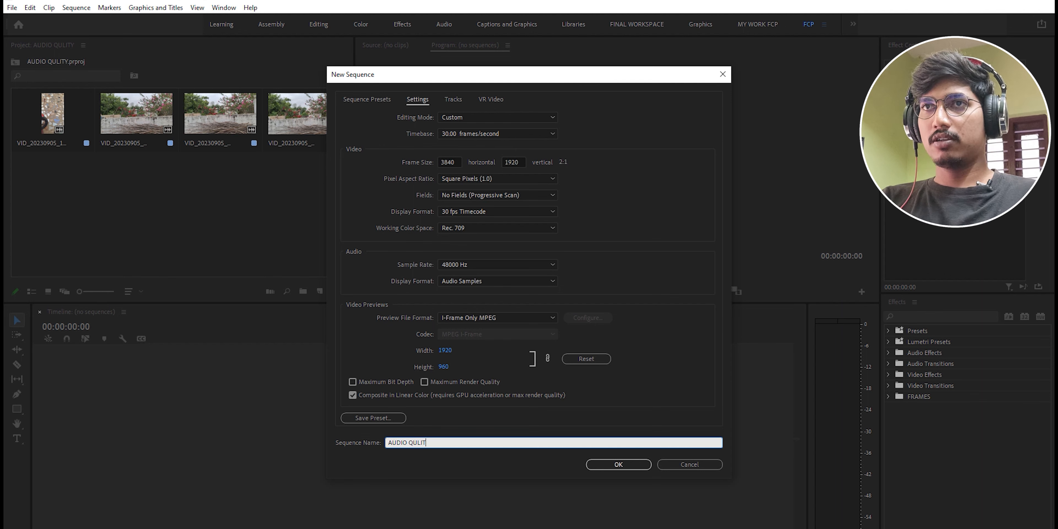
Create the AUDIO QULITY sequence and place clip VID_20230905_153348.mp4 at its start, keeping the existing sequence settings
key("Return")
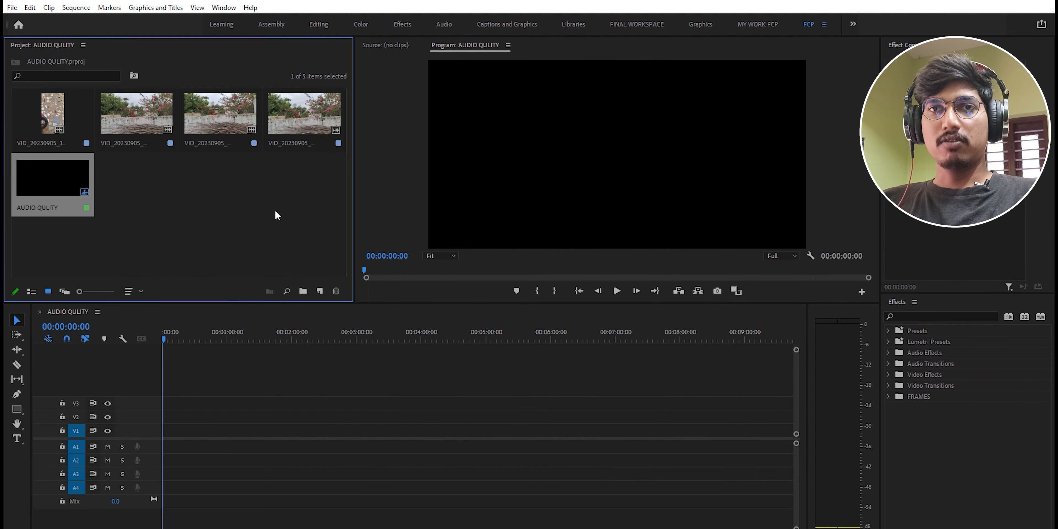
left_click(202, 213)
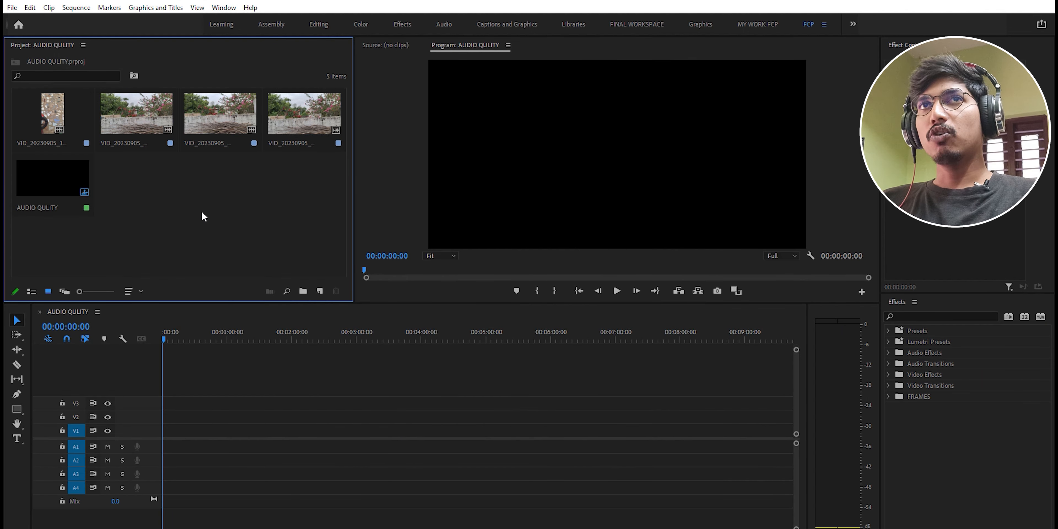
left_click(57, 128)
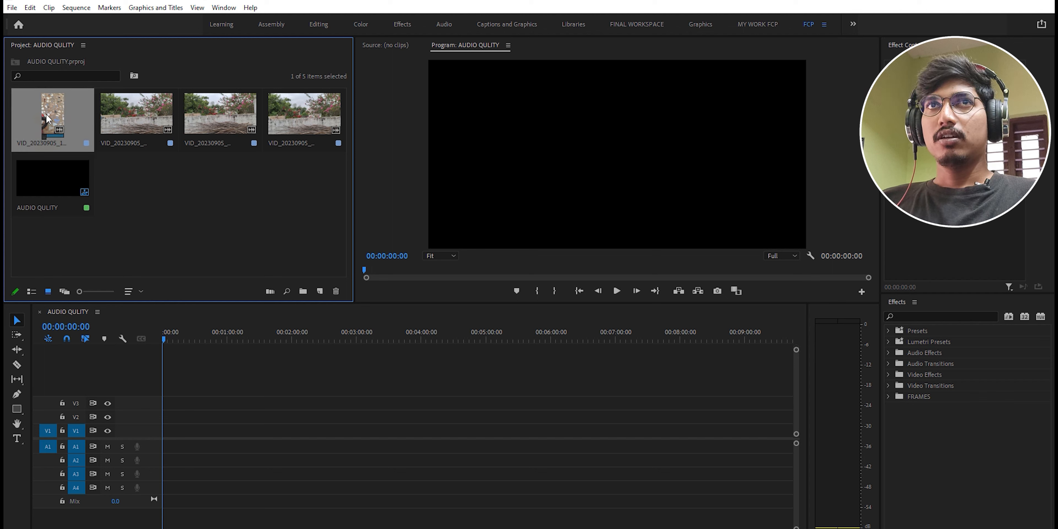
left_click_drag(46, 119, 191, 428)
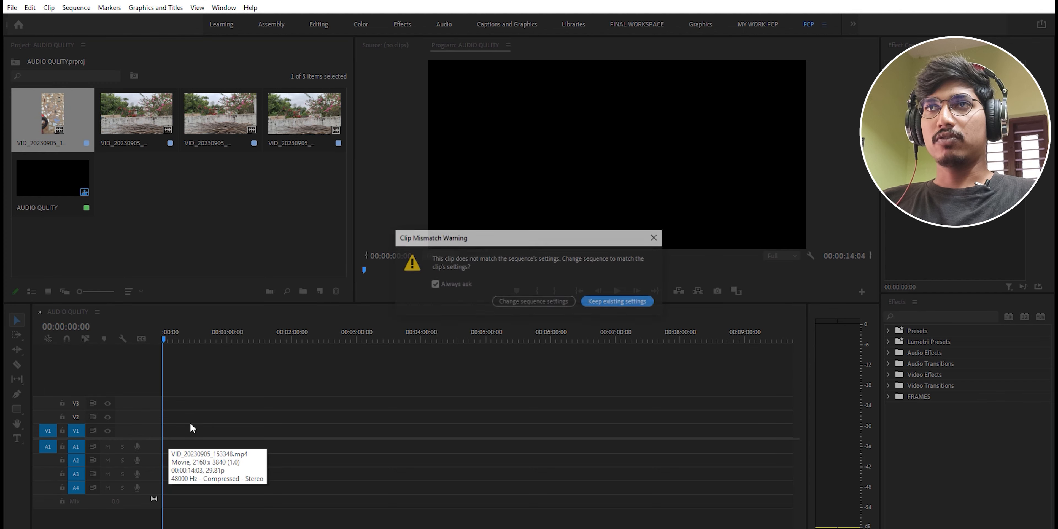
left_click(606, 300)
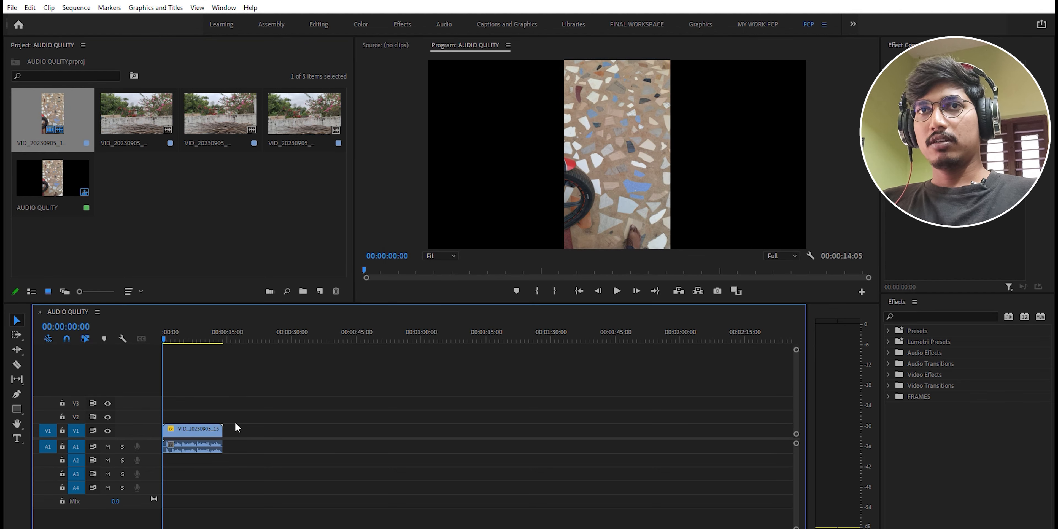
Delete only the video part of the placed clip, leaving its audio on track A1
left_click(197, 437, "alt")
key("Delete")
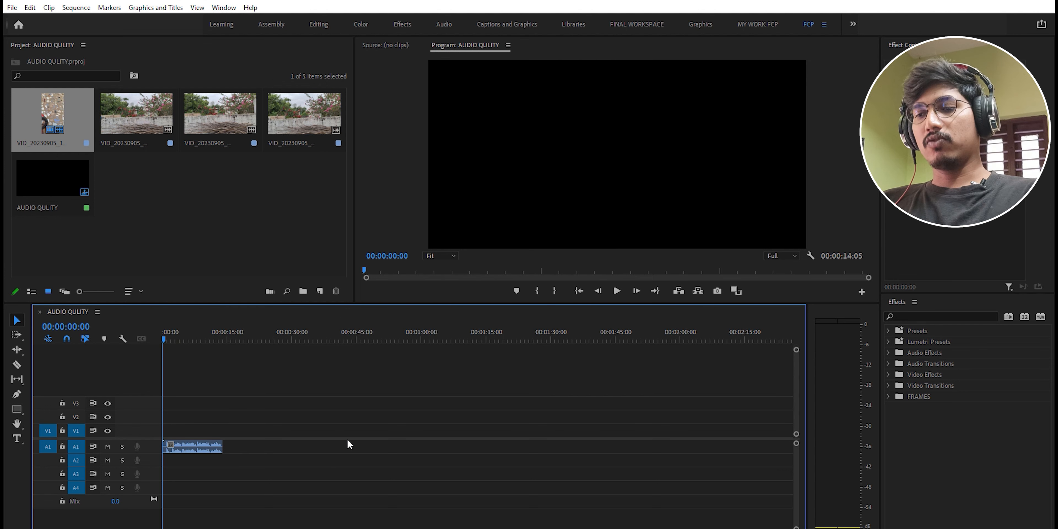
key("=")
key("=")
left_click(25, 272)
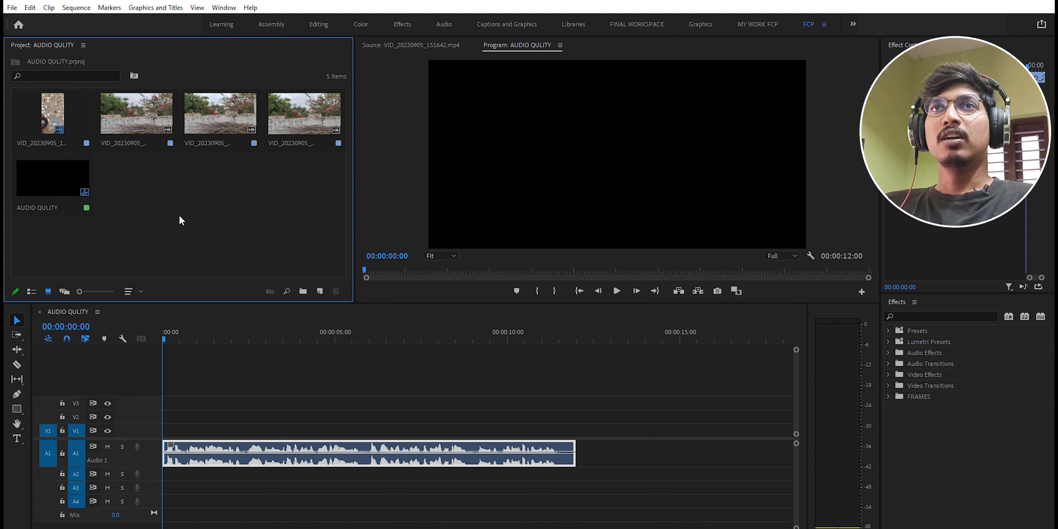
Play the audio clip from the start to listen to its original sound
left_click(210, 424)
left_click(210, 452)
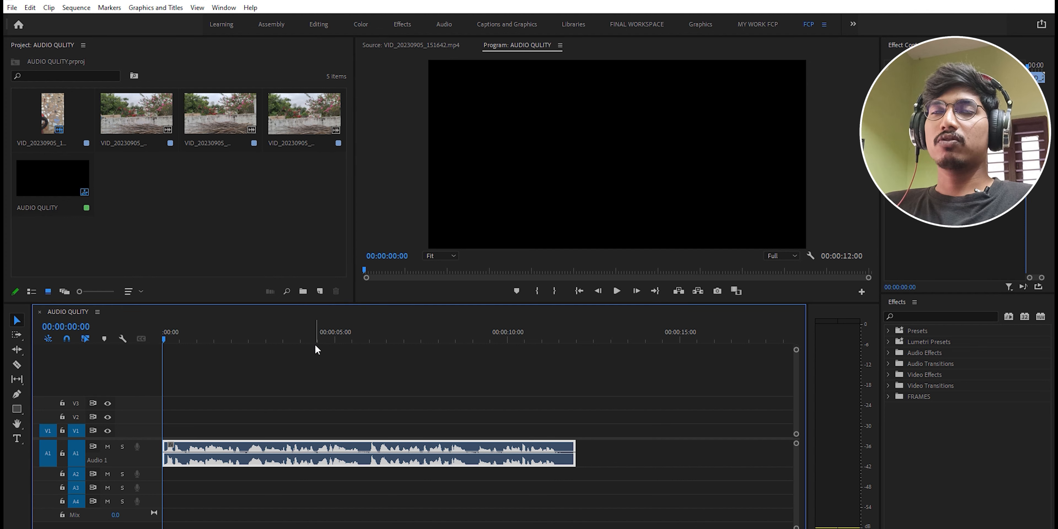
left_click_drag(168, 336, 105, 360)
key("space")
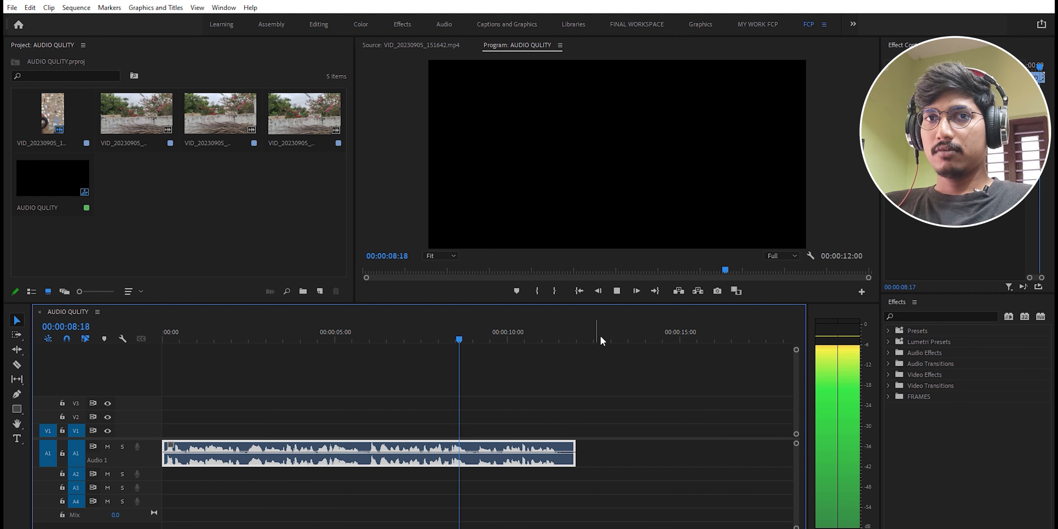
scroll(482, 395, "down", 1)
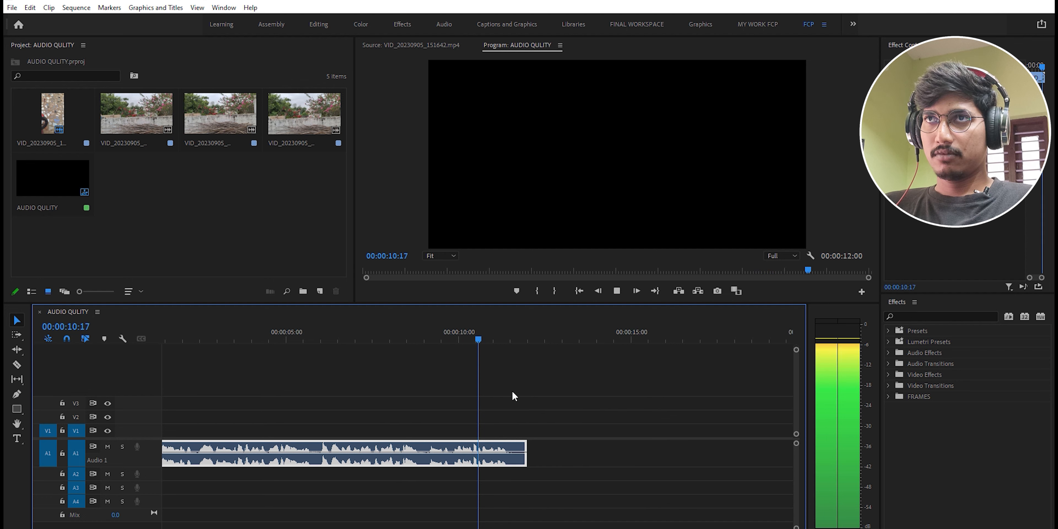
key("space")
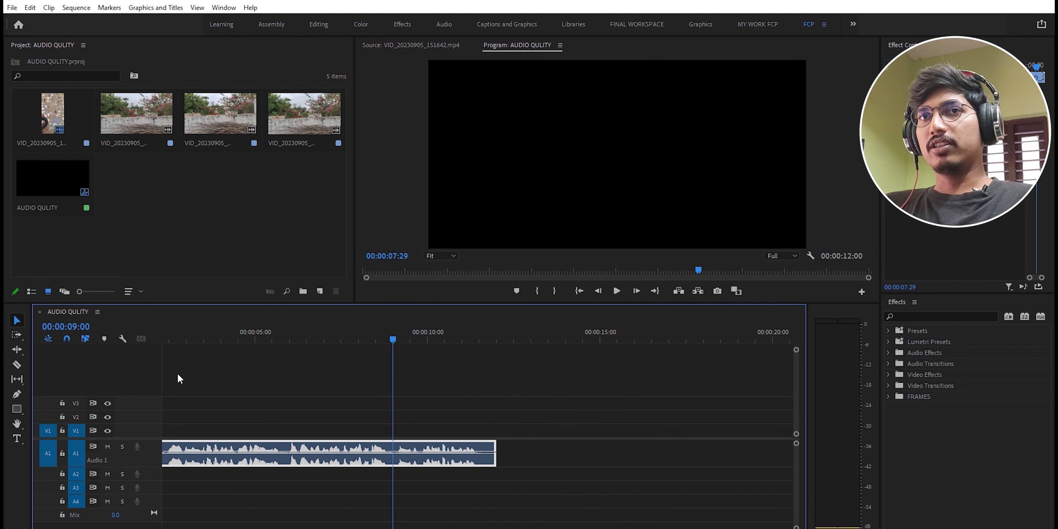
Return the playhead to the start of the sequence and make track A1 slightly taller to show its waveform in detail
key("Home")
key("minus")
key("minus")
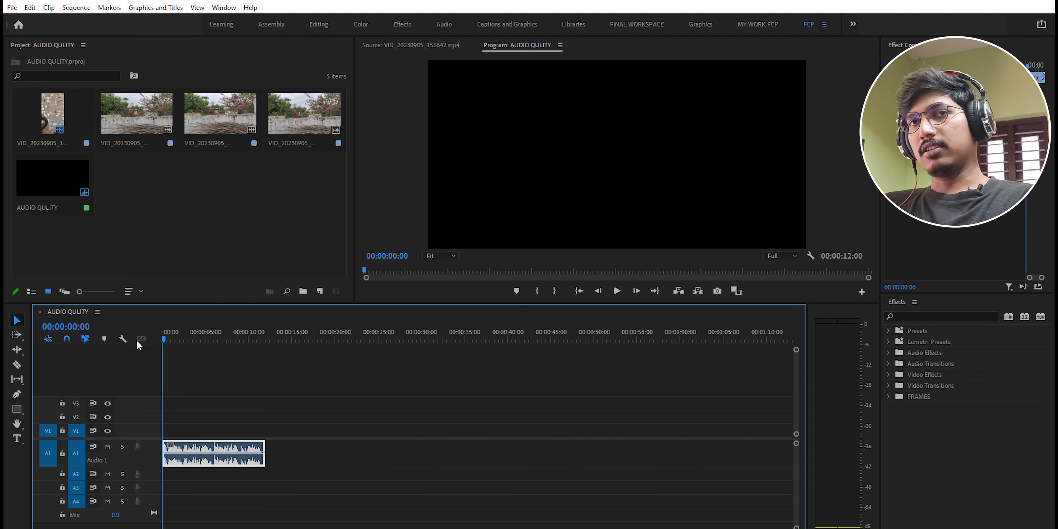
key("equal")
key("equal")
left_click_drag(123, 466, 123, 476)
key("equal")
key("equal")
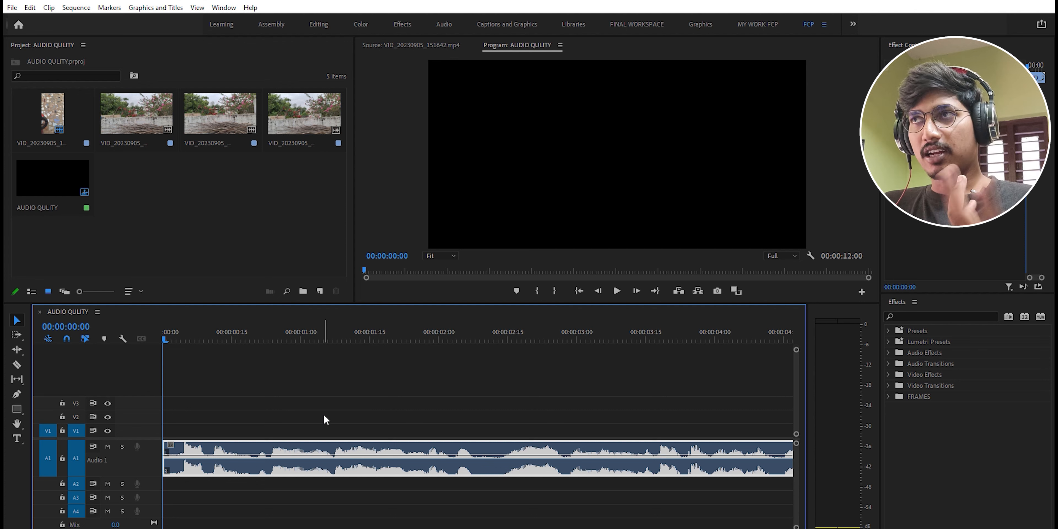
Find the DeNoise audio effect with the search term "deno" and apply it to the audio clip on A1
left_click(934, 317)
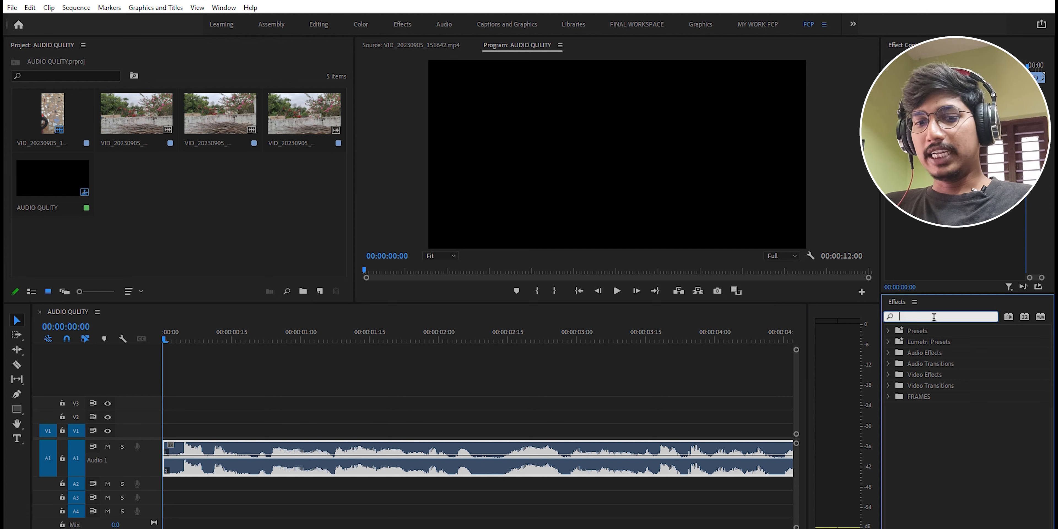
type("den")
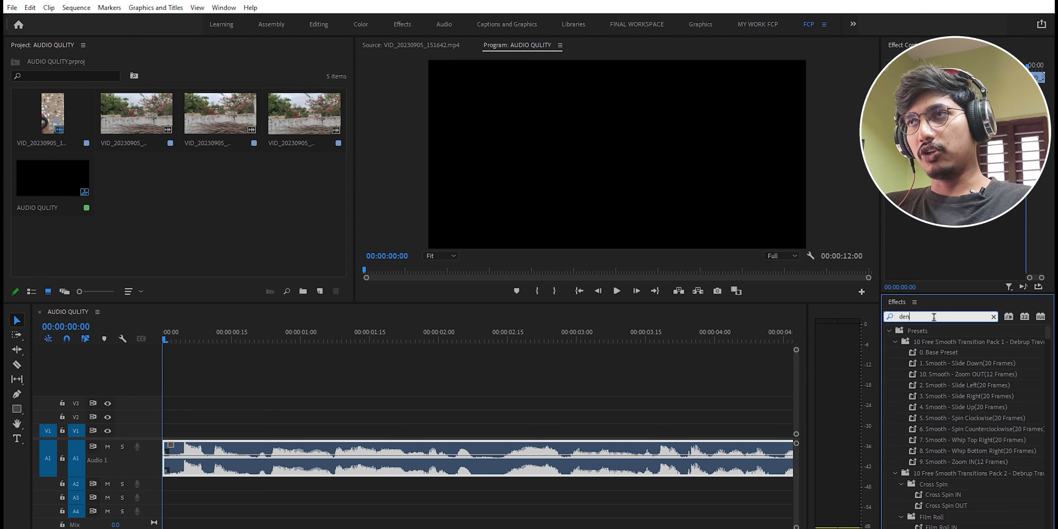
type("o")
left_click(931, 375)
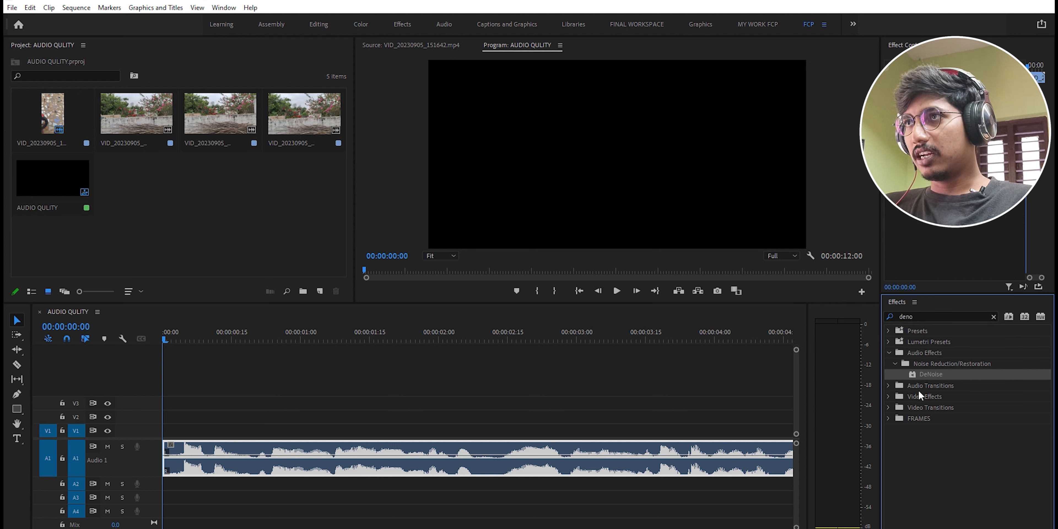
left_click_drag(326, 444, 267, 451)
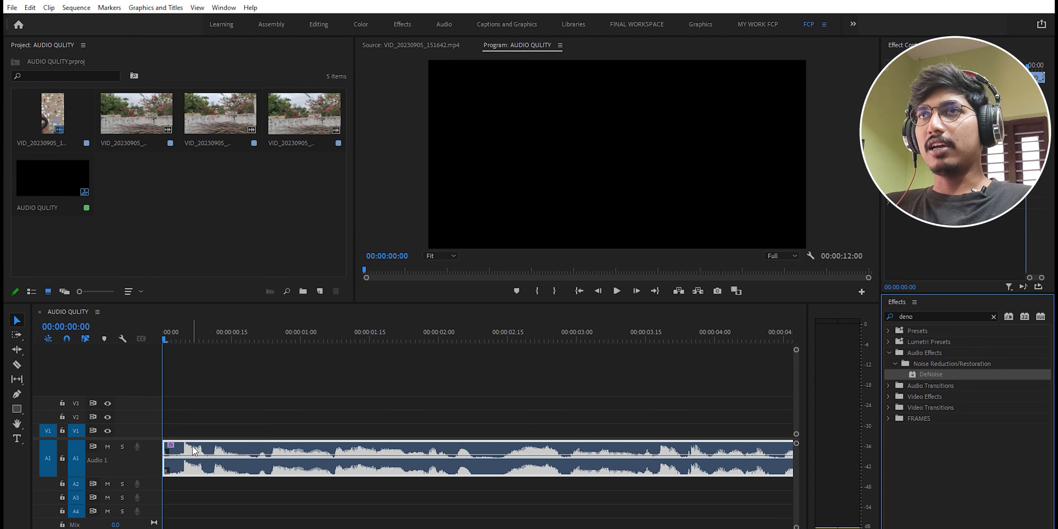
Open the DeNoise effect's custom setup and play the clip to preview its frequency spectrum
key("space")
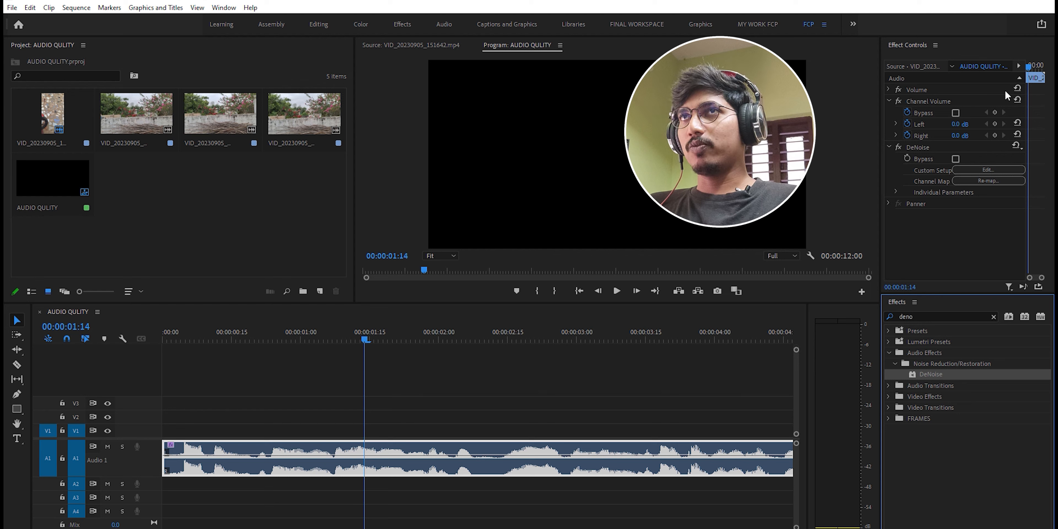
left_click(988, 170)
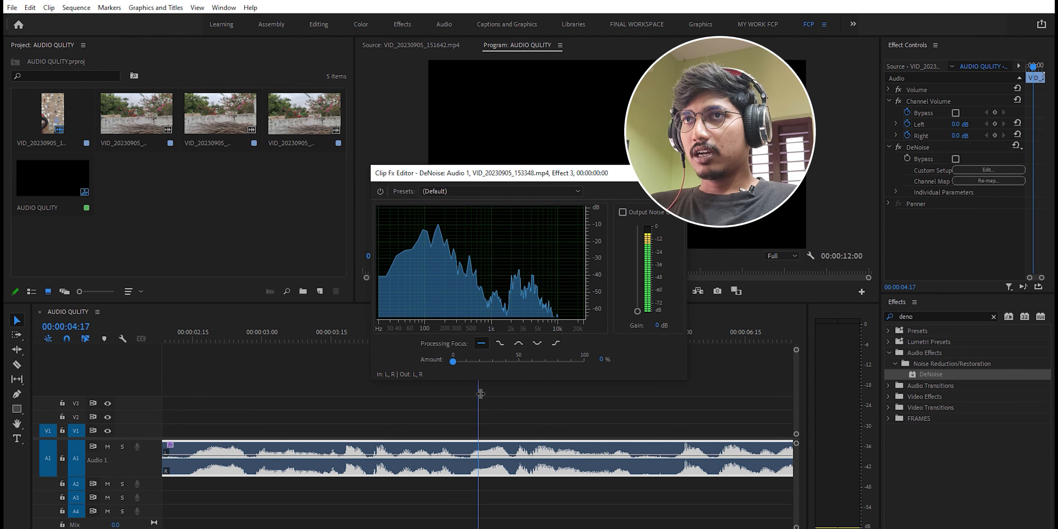
left_click_drag(481, 393, 196, 429)
key("space")
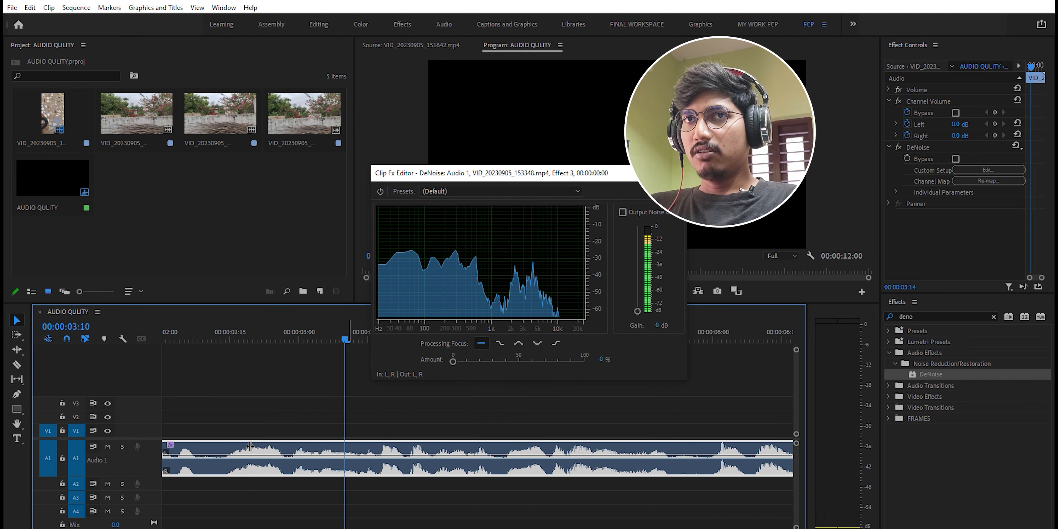
key("space")
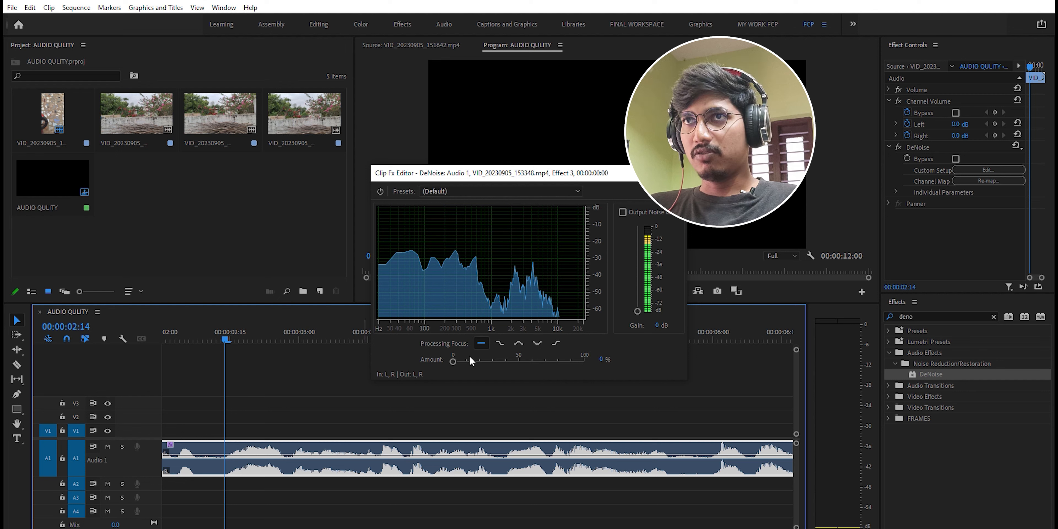
Set the DeNoise amount to 40% and play the clip to hear the noise reduction
left_click_drag(472, 359, 506, 367)
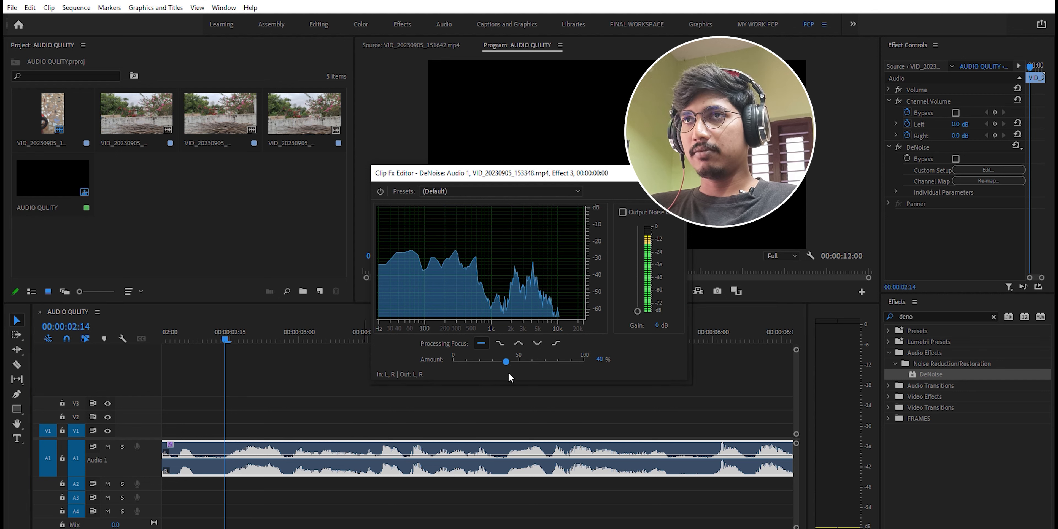
key("space")
scroll(444, 411, "down", 5)
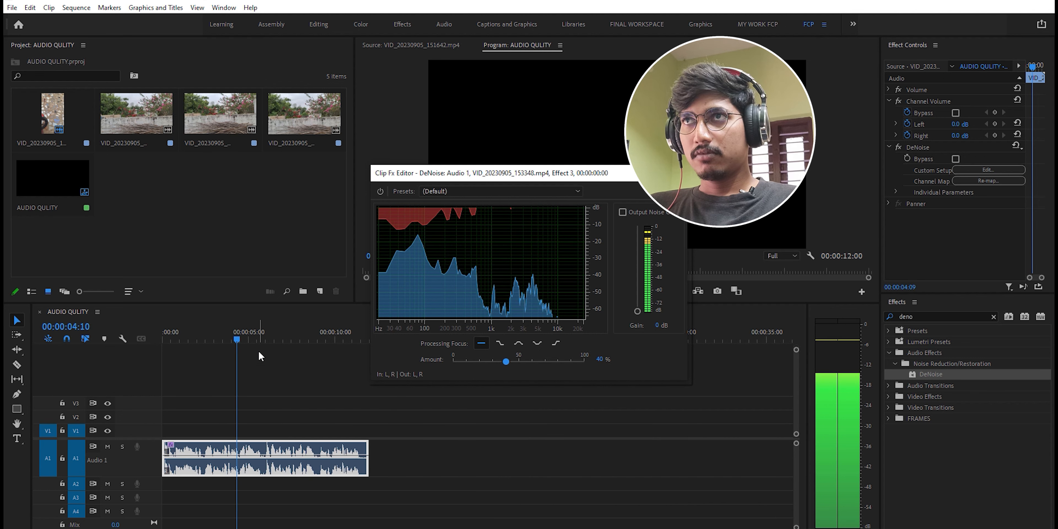
key("=")
key("space")
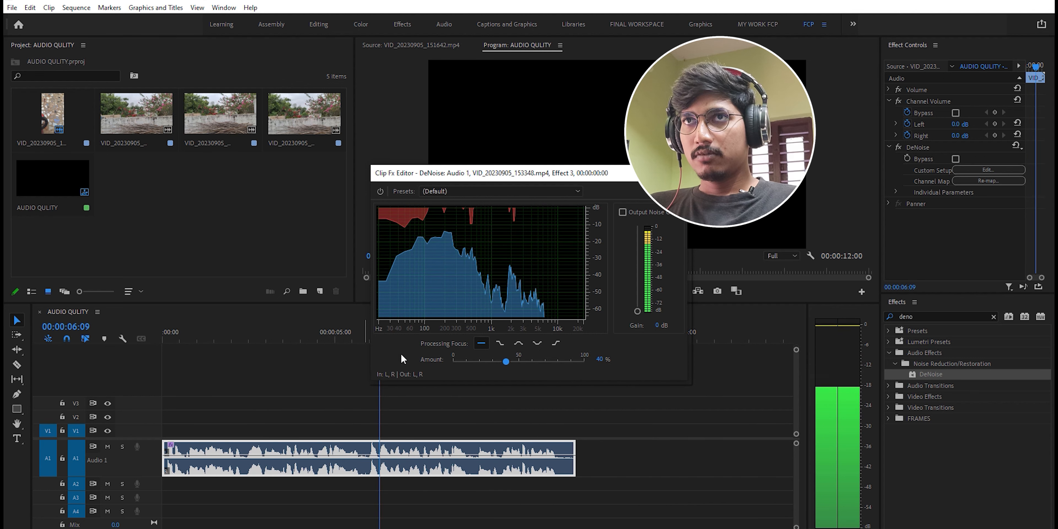
Set the DeNoise amount to 51% and replay the clip from the start to check the result
left_click(354, 357)
left_click(354, 341)
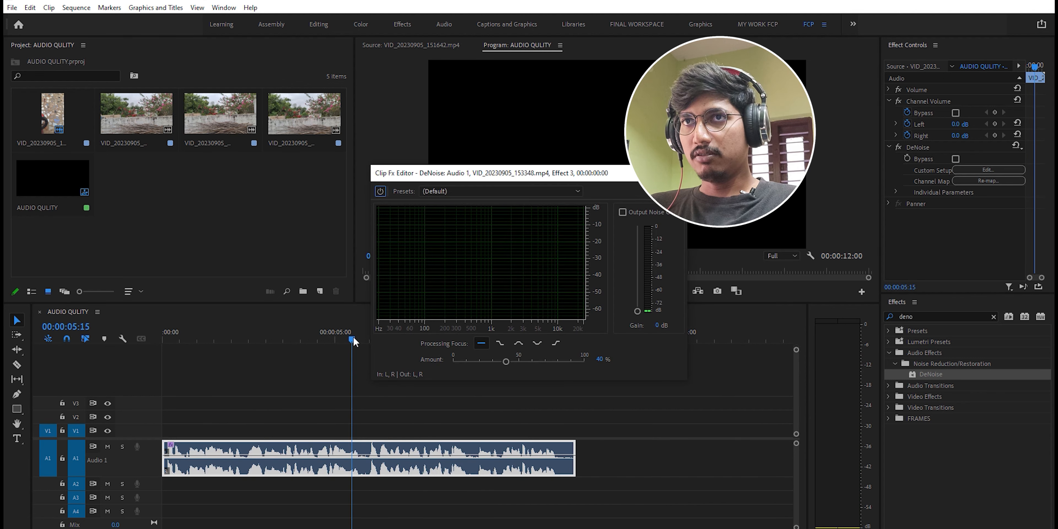
key("space")
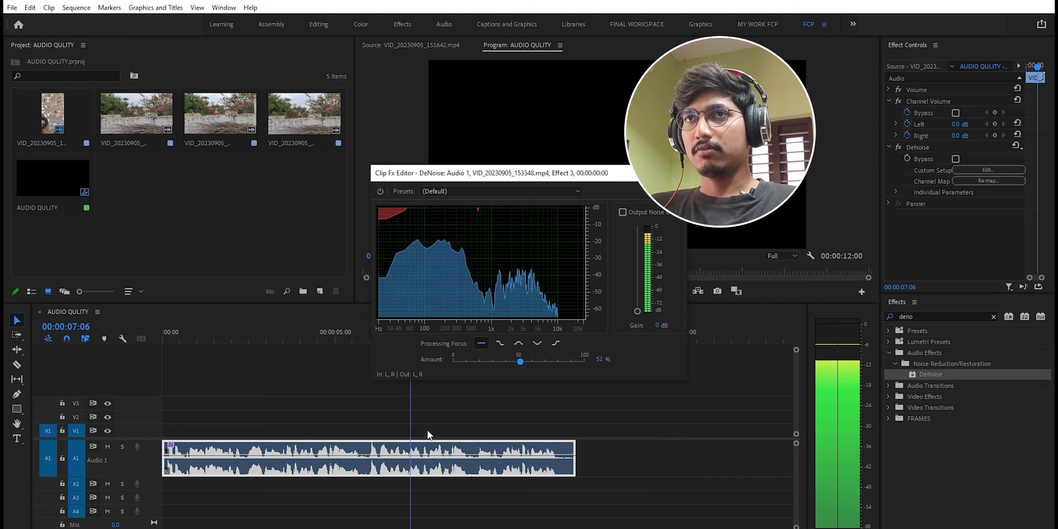
left_click_drag(427, 403, 87, 414)
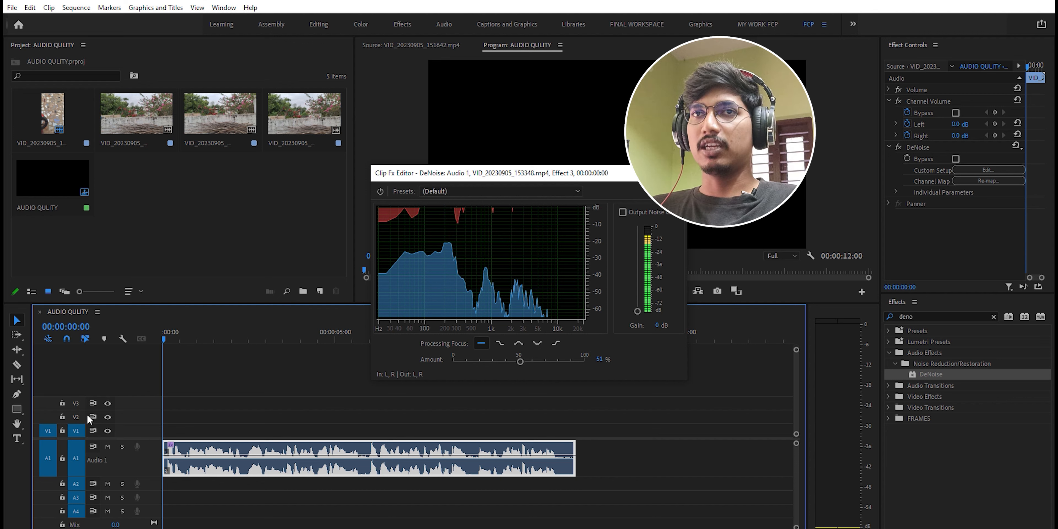
key("space")
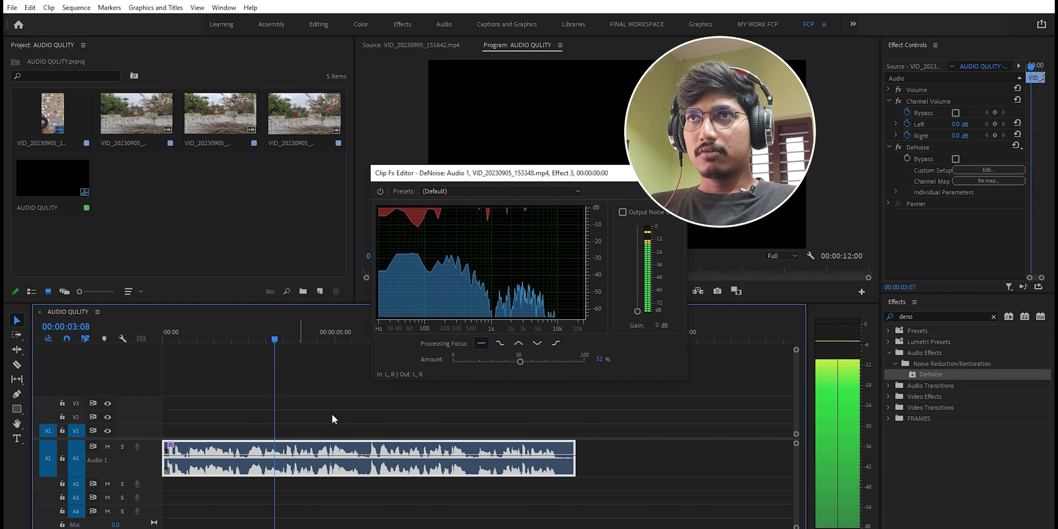
key("space")
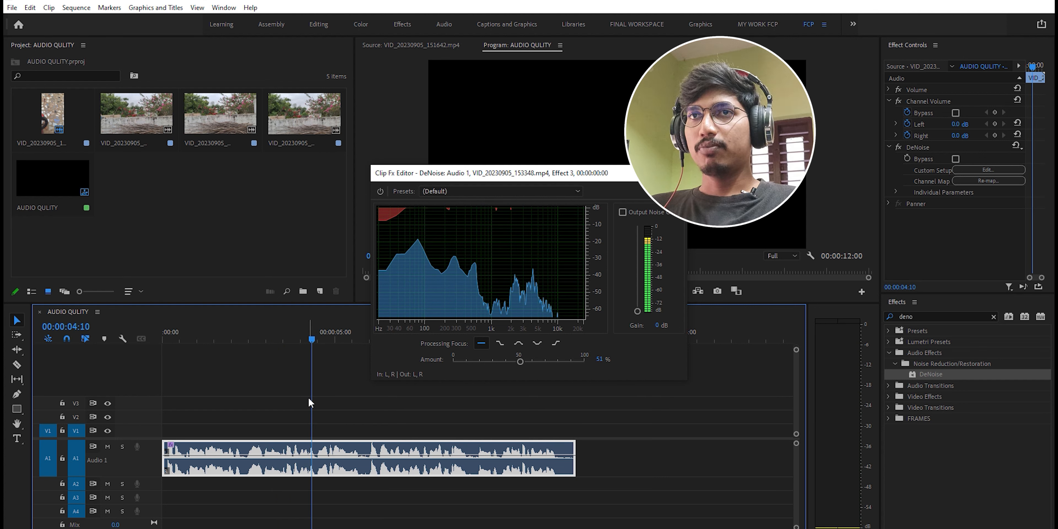
Play the clip from the start with only the removed noise output, and resume normal playback with that option off
key("Home")
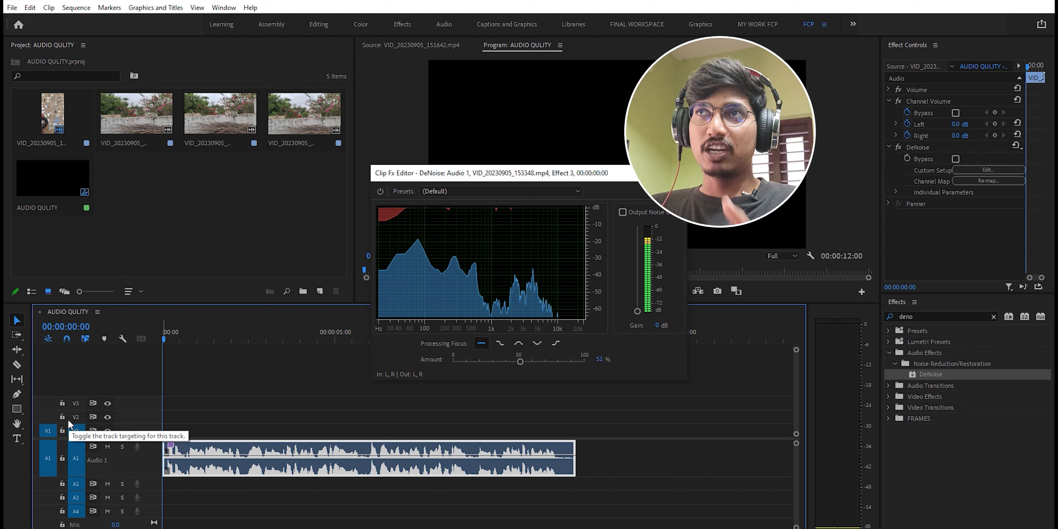
left_click(623, 212)
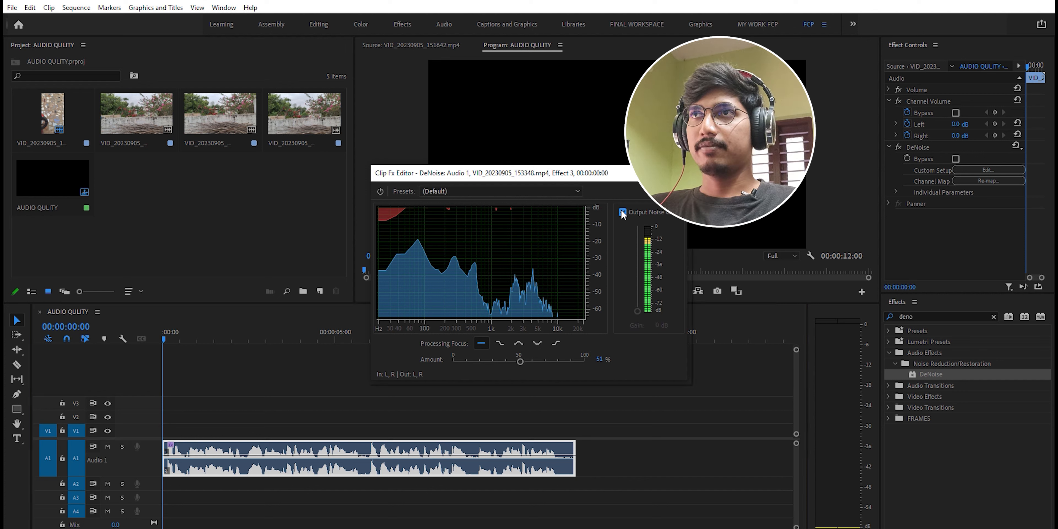
key("space")
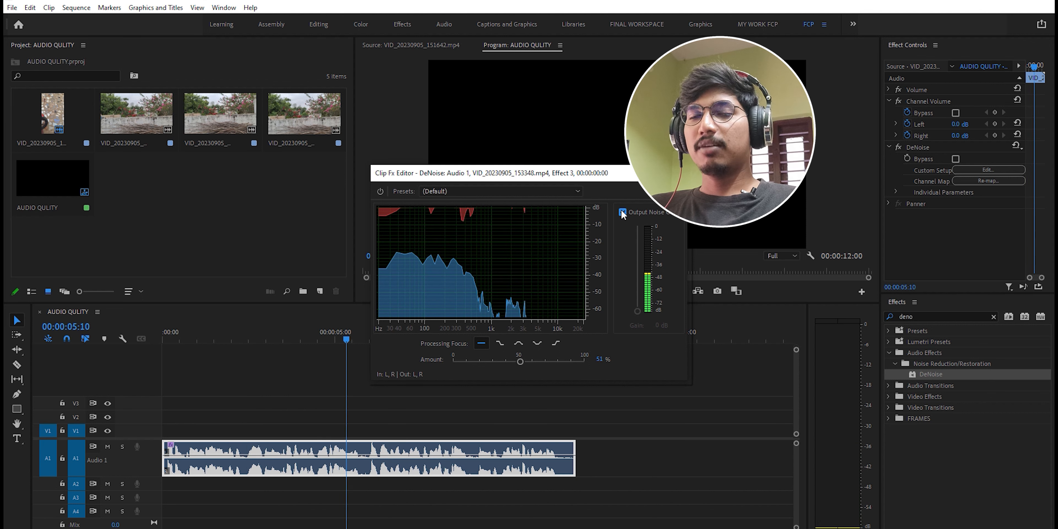
left_click(623, 213)
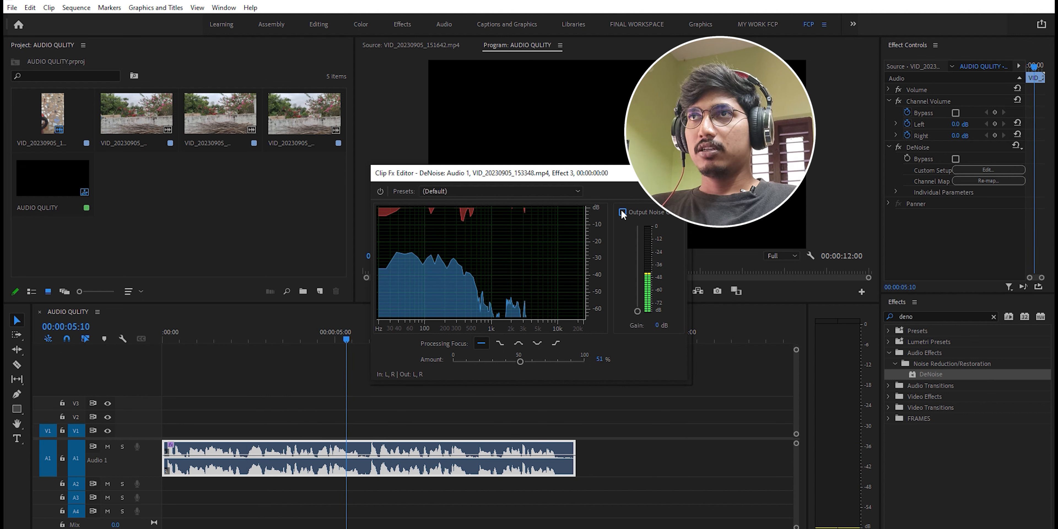
key("space")
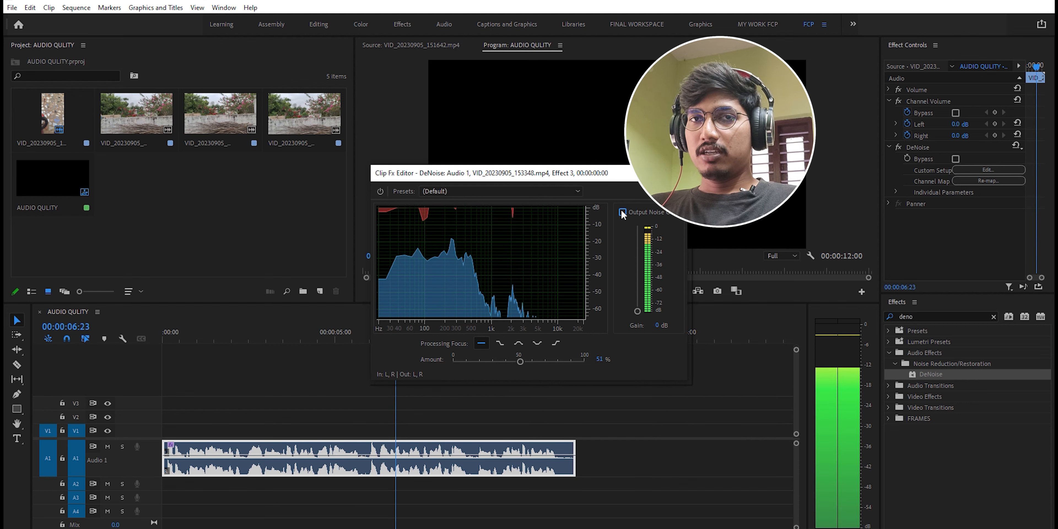
key("space")
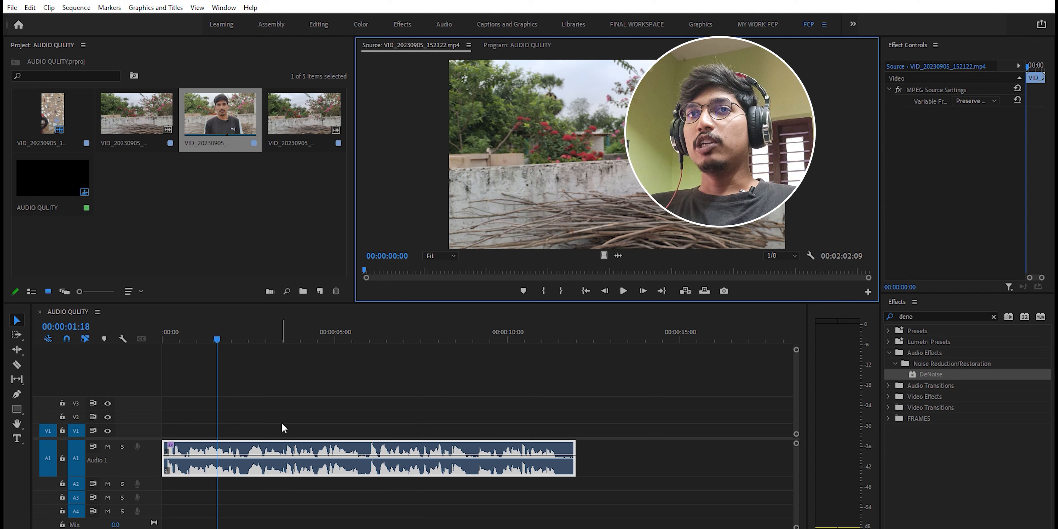
Find the Parametric Equalizer audio effect and apply it to the audio clip on track A1
left_click(279, 428)
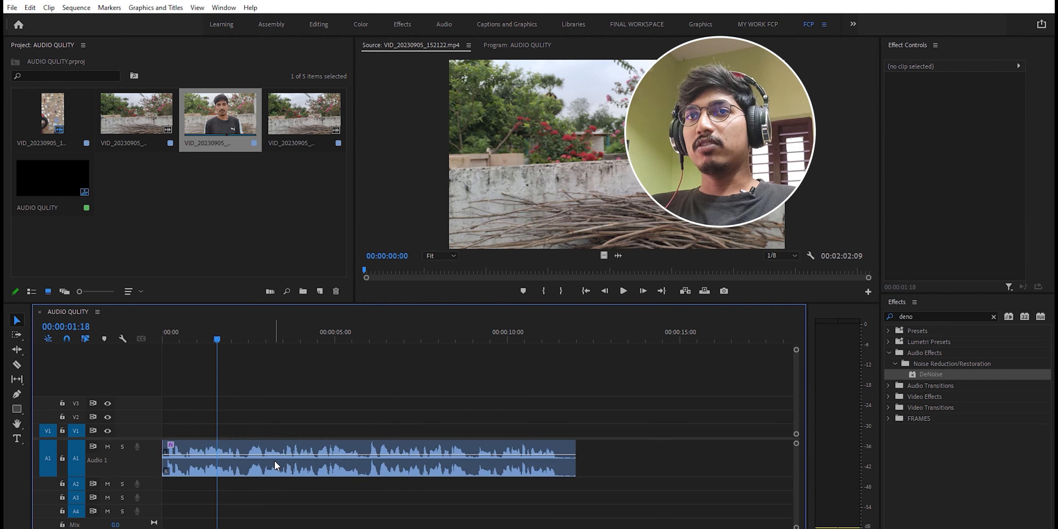
left_click(277, 462)
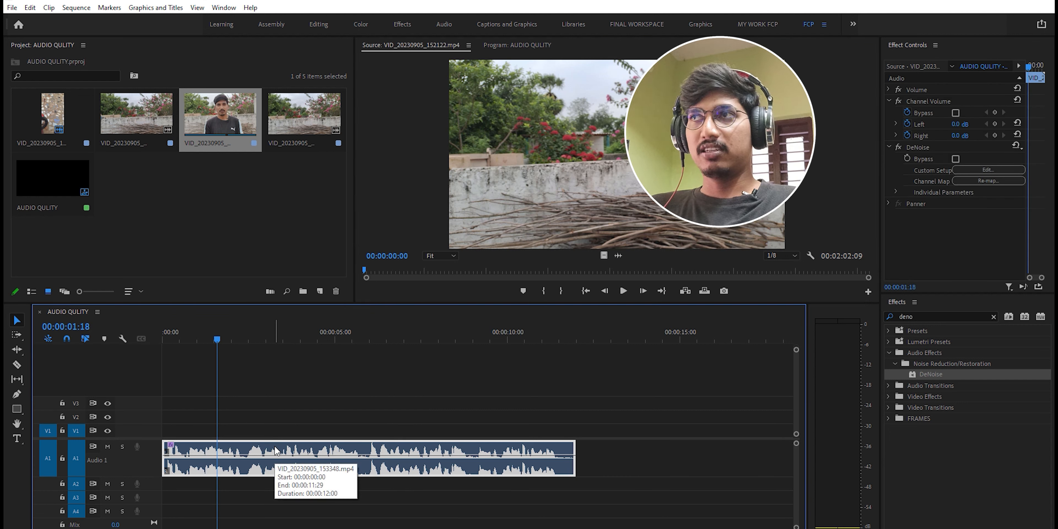
left_click(994, 316)
type("par")
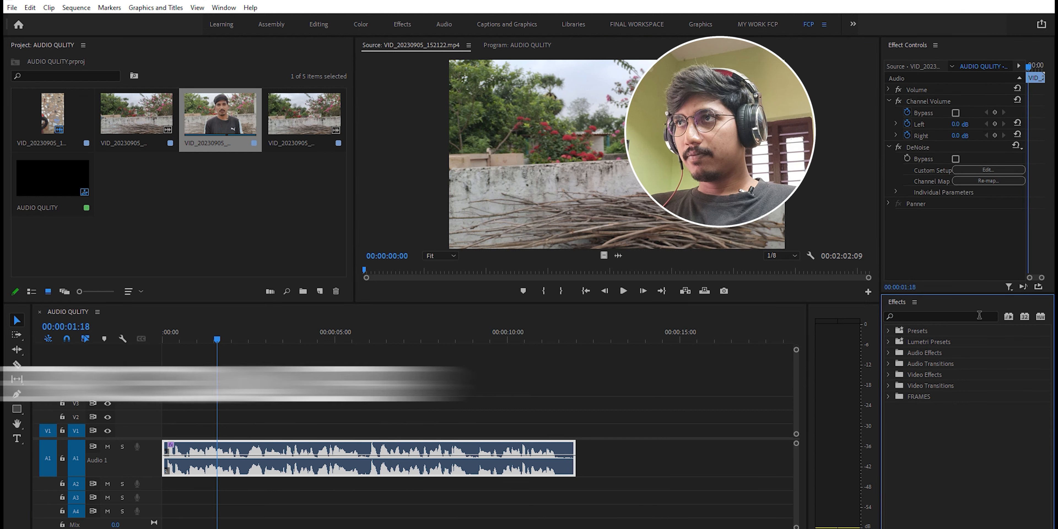
left_click(938, 385)
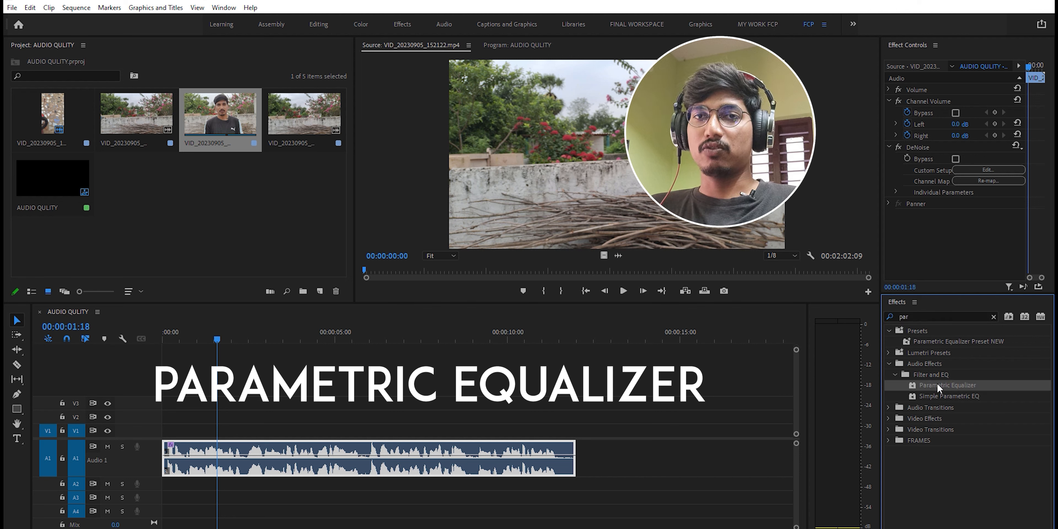
left_click_drag(936, 385, 287, 470)
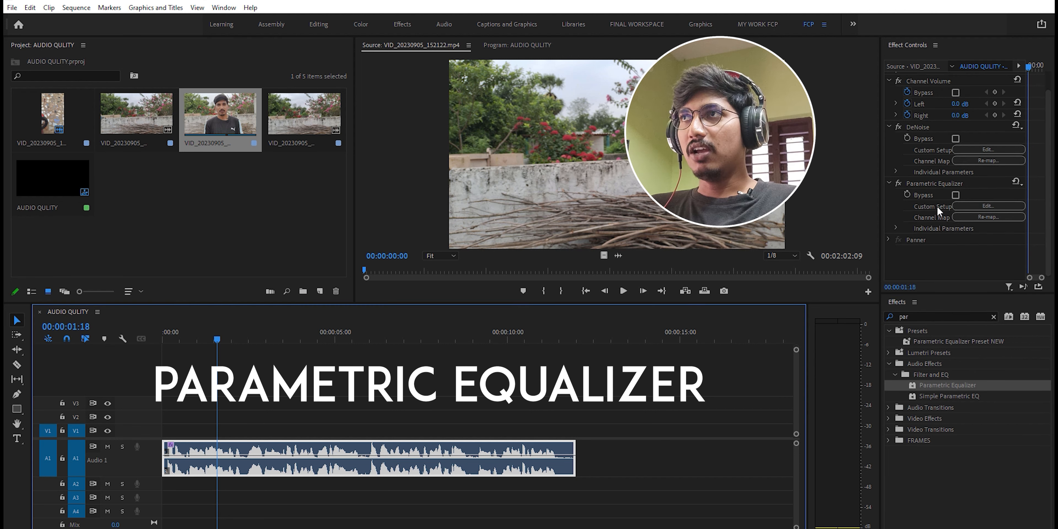
Open the Parametric Equalizer's custom setup and load the Loudness Maximizer preset
left_click(986, 206)
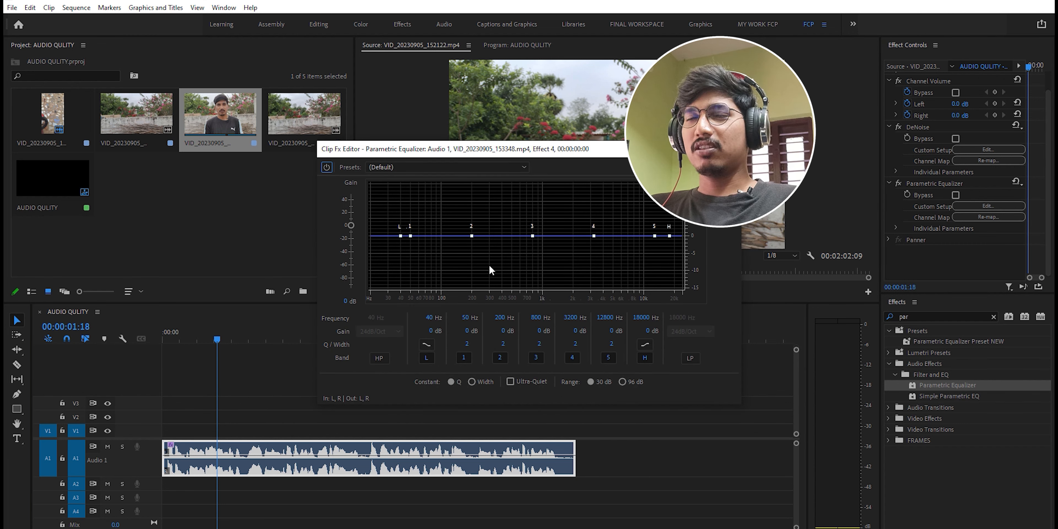
left_click(414, 168)
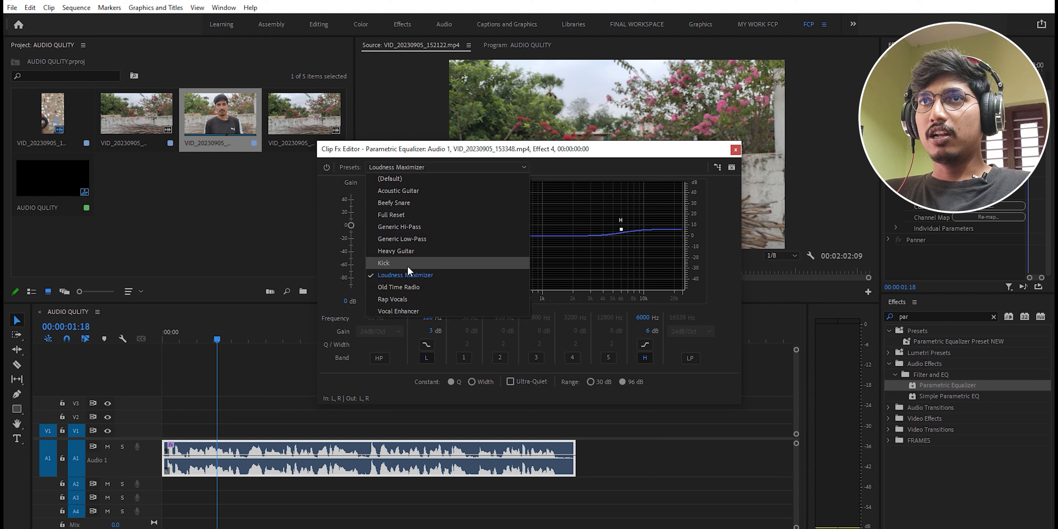
left_click(438, 277)
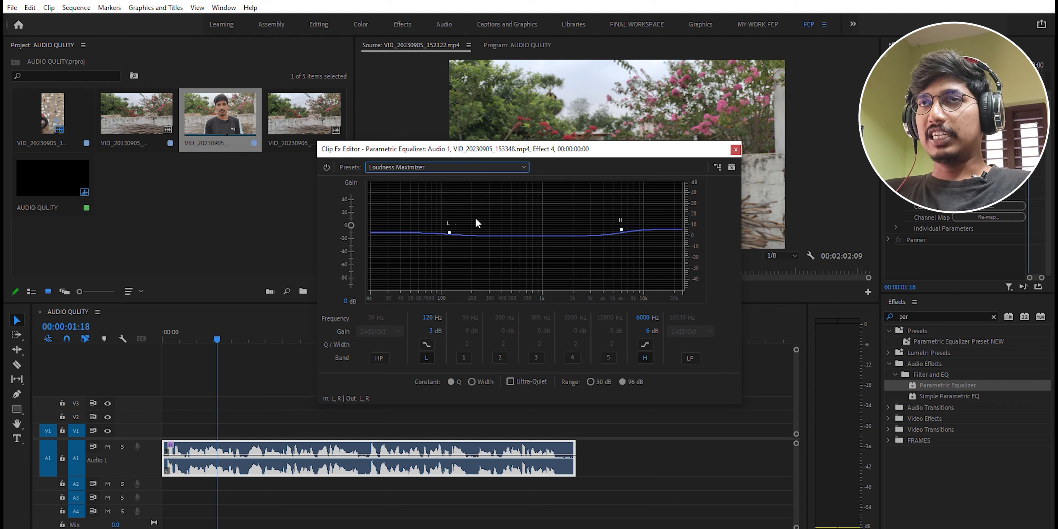
Shift the low band to about 114 Hz and 4.5 dB and the high band to about 6263 Hz and 5.1 dB
left_click(527, 273)
left_click_drag(449, 232, 447, 231)
left_click_drag(621, 230, 623, 231)
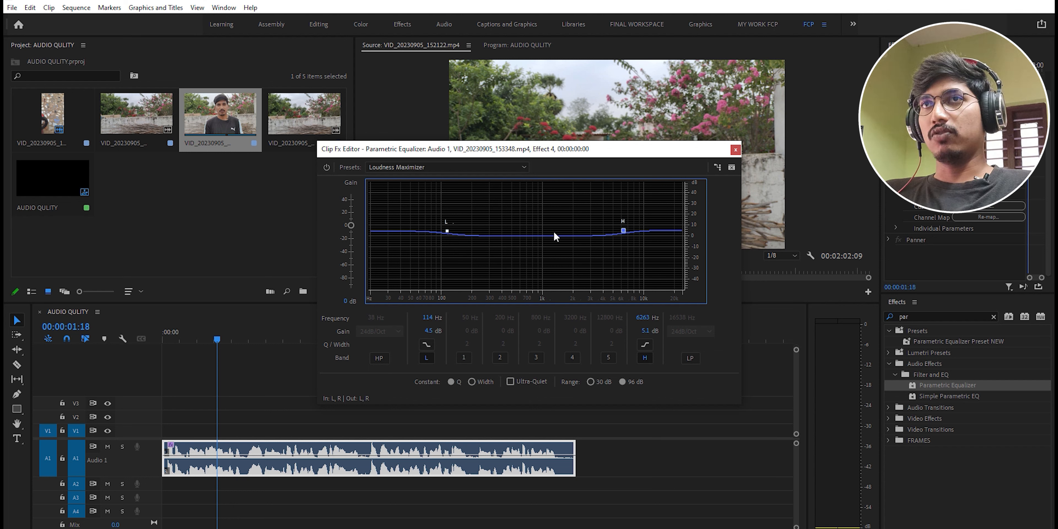
Raise the equalizer's low band to about 143 Hz and 11.1 dB during playback, replaying the clip from the start to check it
left_click(216, 342)
key("space")
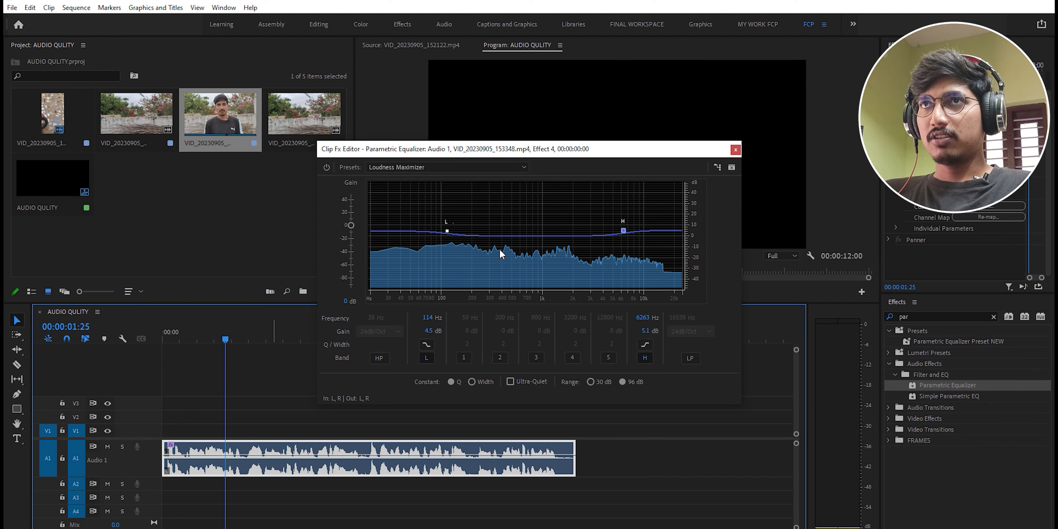
left_click_drag(447, 234, 457, 224)
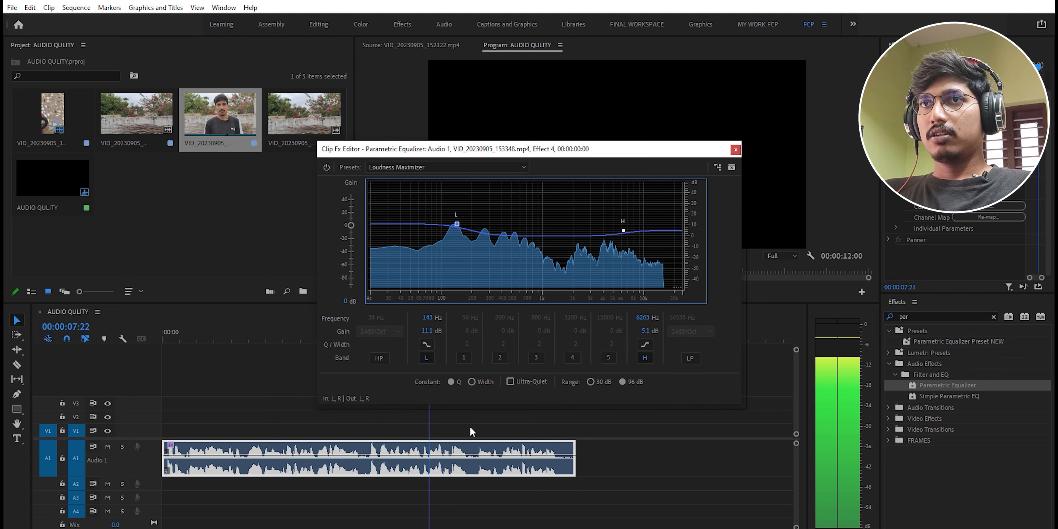
key("space")
left_click_drag(446, 417, 151, 425)
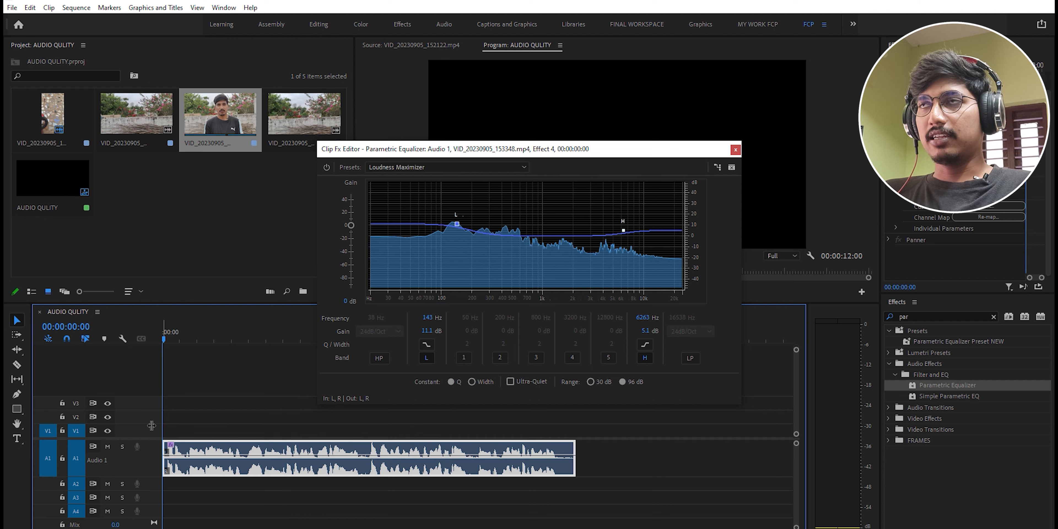
key("space")
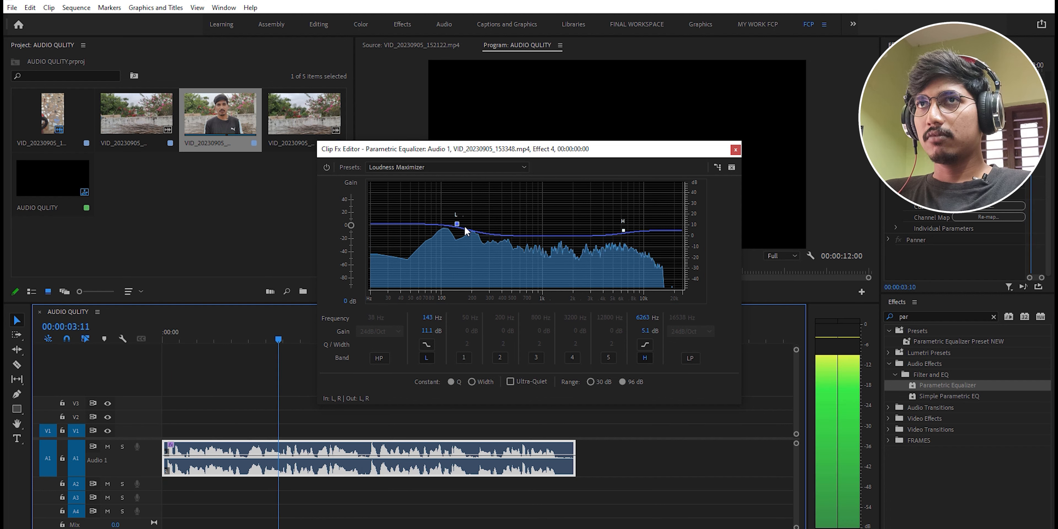
left_click_drag(460, 227, 458, 225)
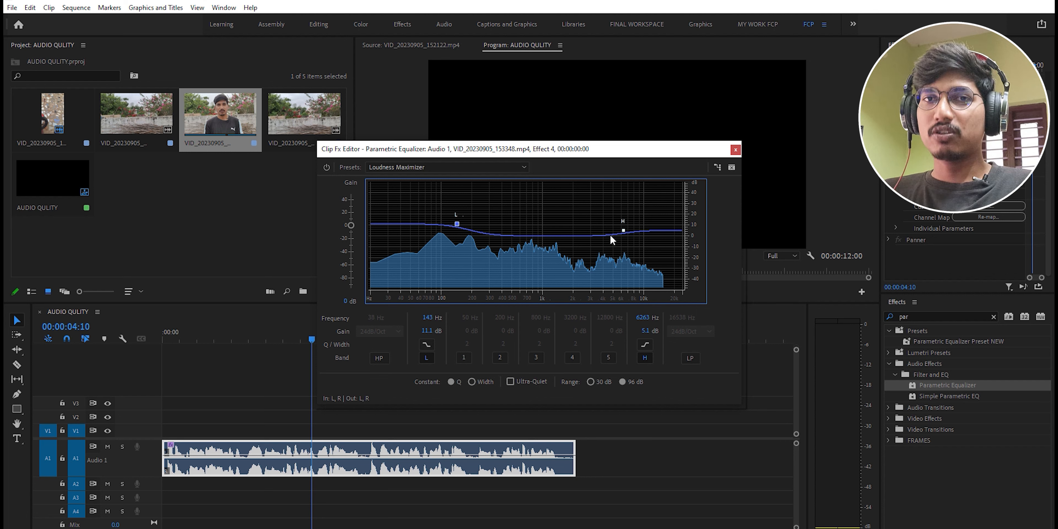
Set the equalizer's high band to about 6421 Hz and 12.6 dB while replaying the clip, and close the effect's custom setup
key("space")
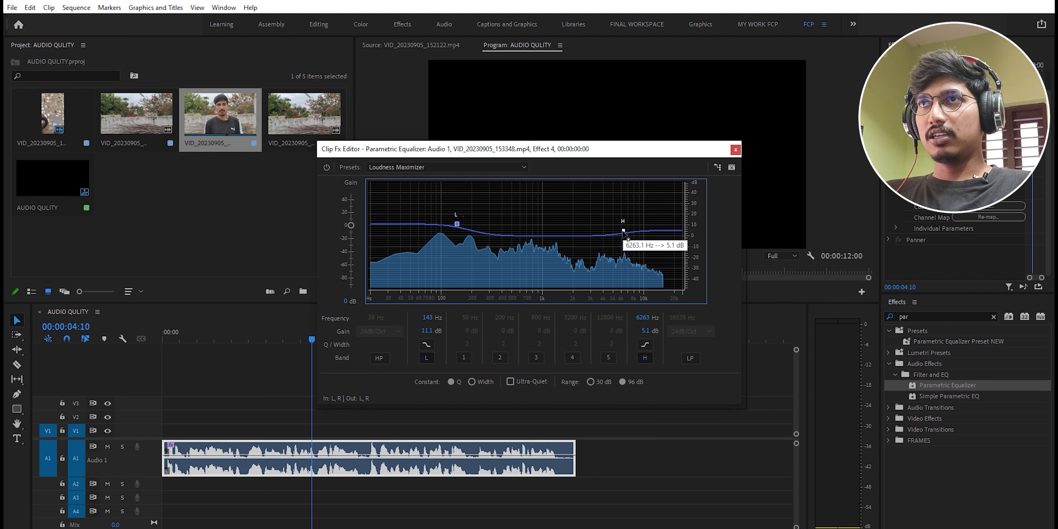
mouse_move(623, 230)
left_mouse_down()
mouse_move(625, 212)
mouse_move(625, 241)
mouse_move(625, 219)
left_mouse_up()
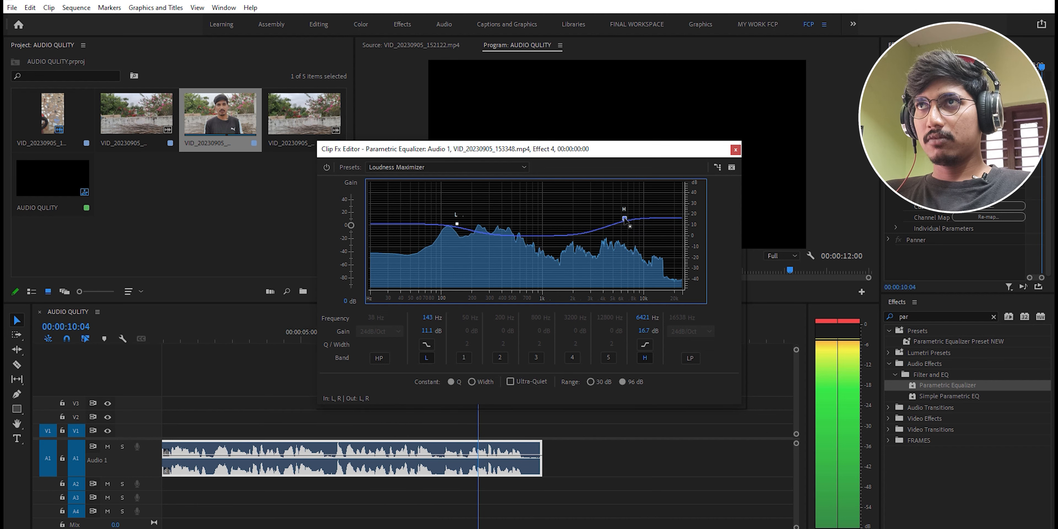
key("space")
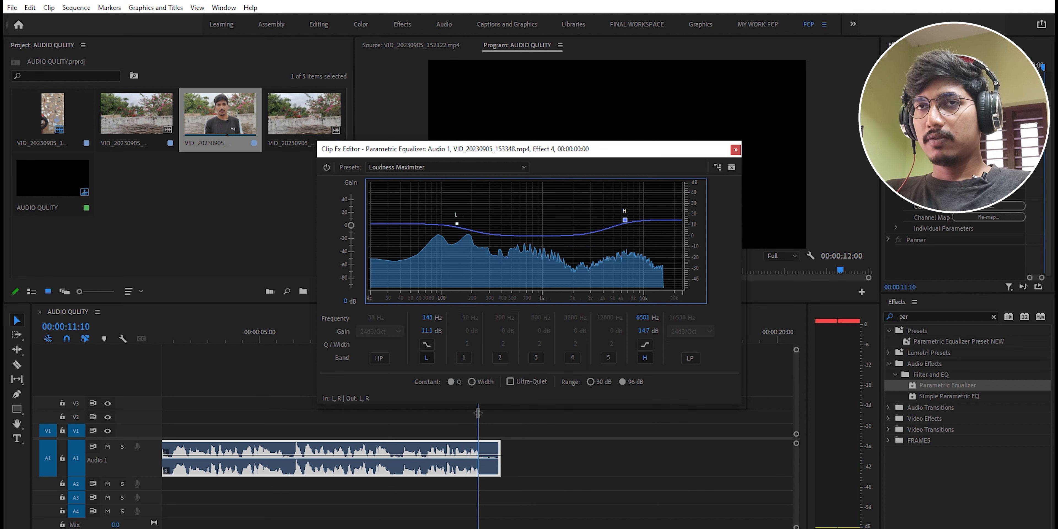
left_click_drag(478, 413, 154, 463)
key("space")
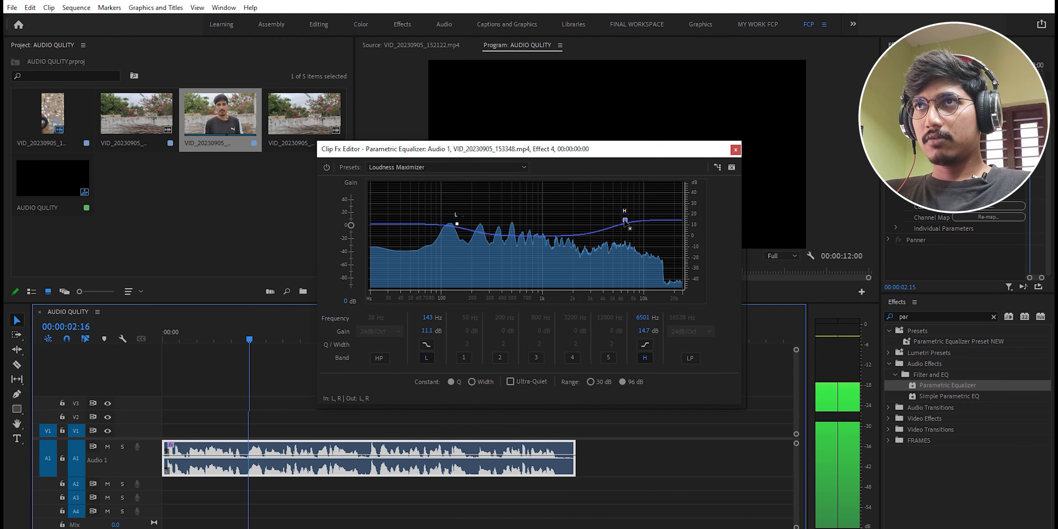
left_click_drag(624, 221, 626, 224)
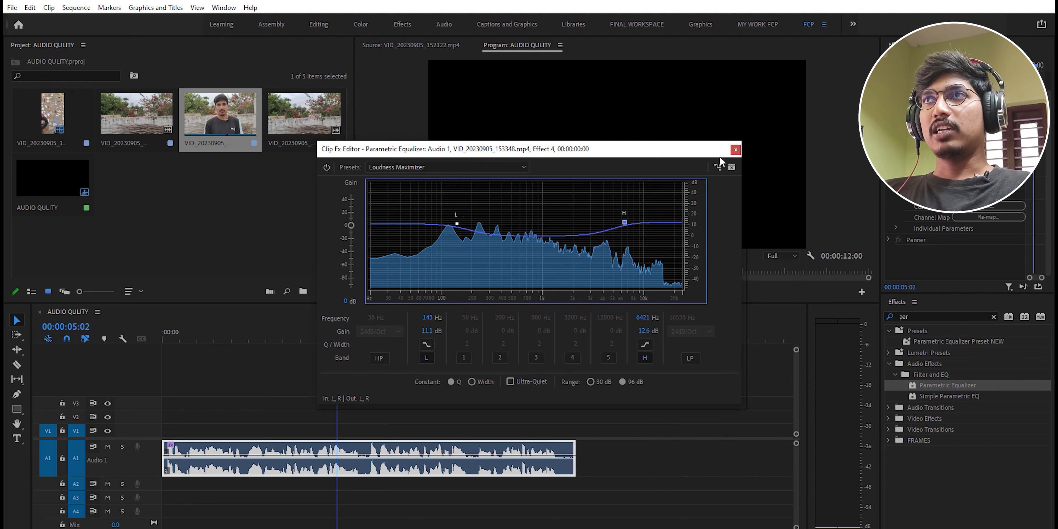
left_click(736, 150)
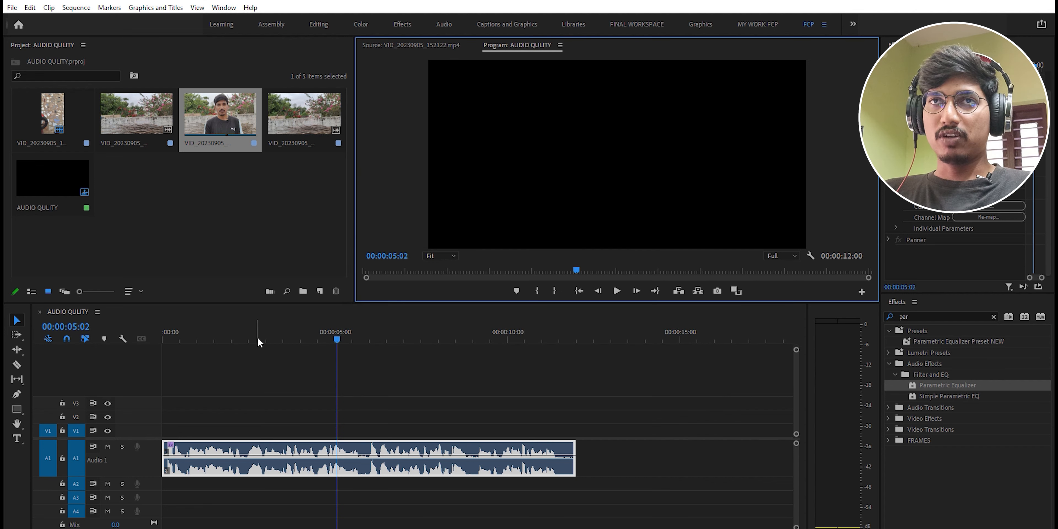
Play the clip from the start twice to listen to the sound with the equalizer settings
left_click(235, 341)
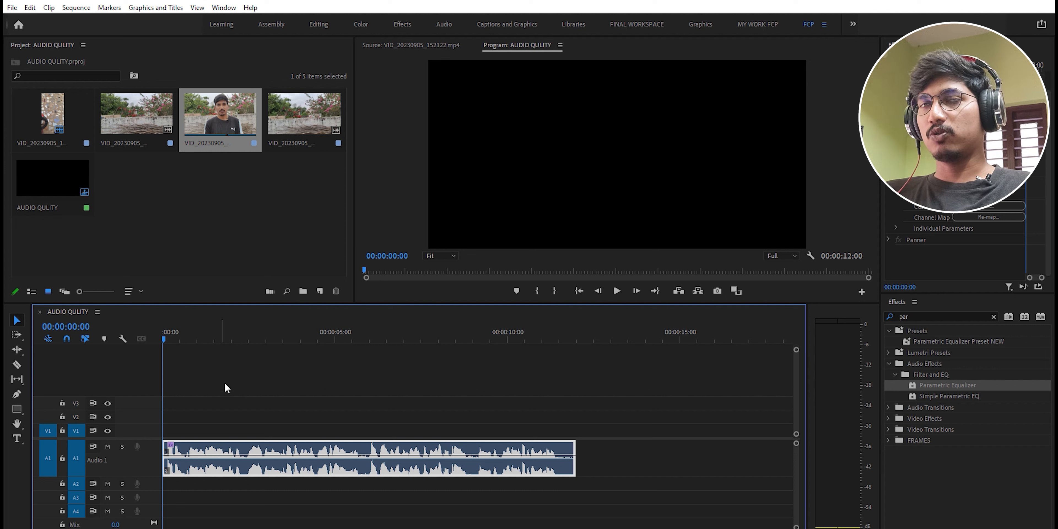
key("space")
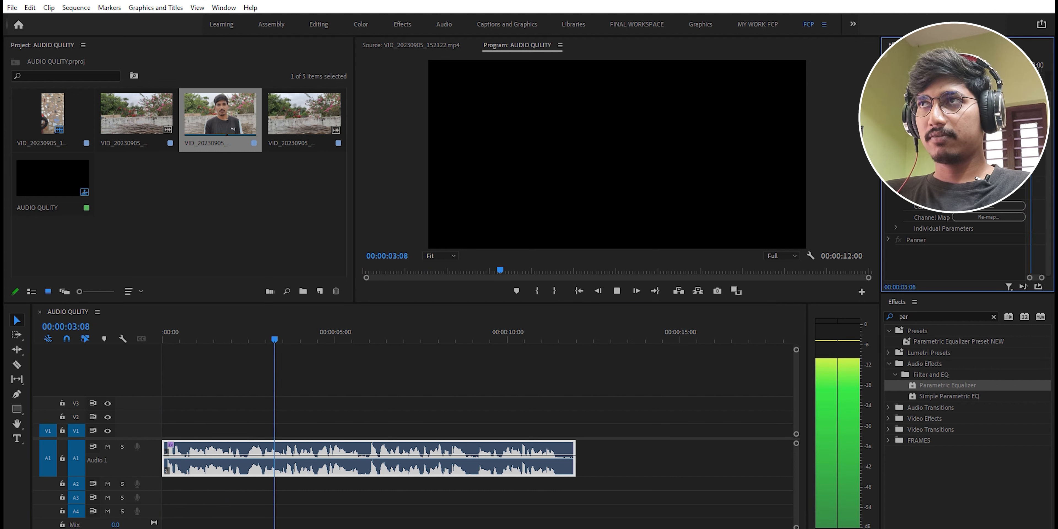
key("space")
left_click_drag(319, 336, 162, 336)
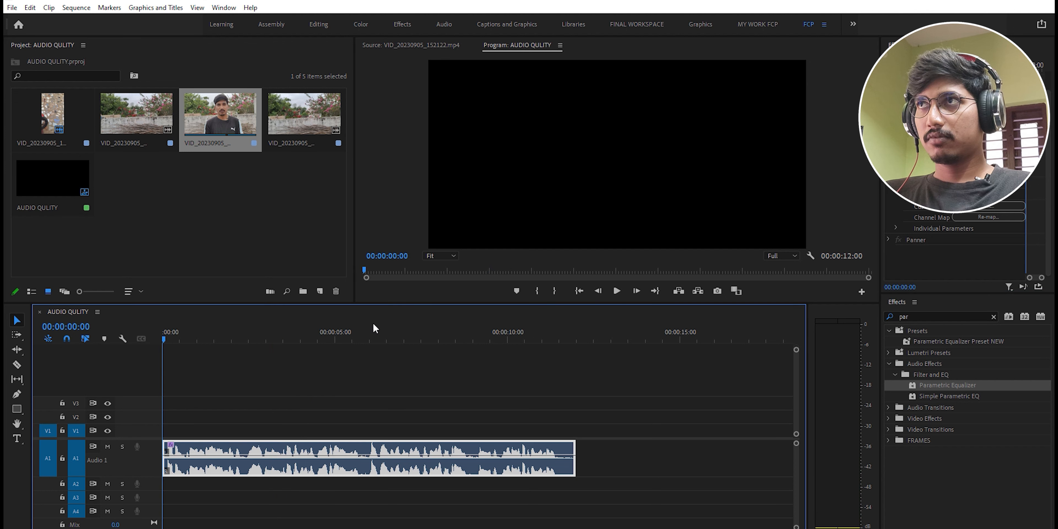
key("space")
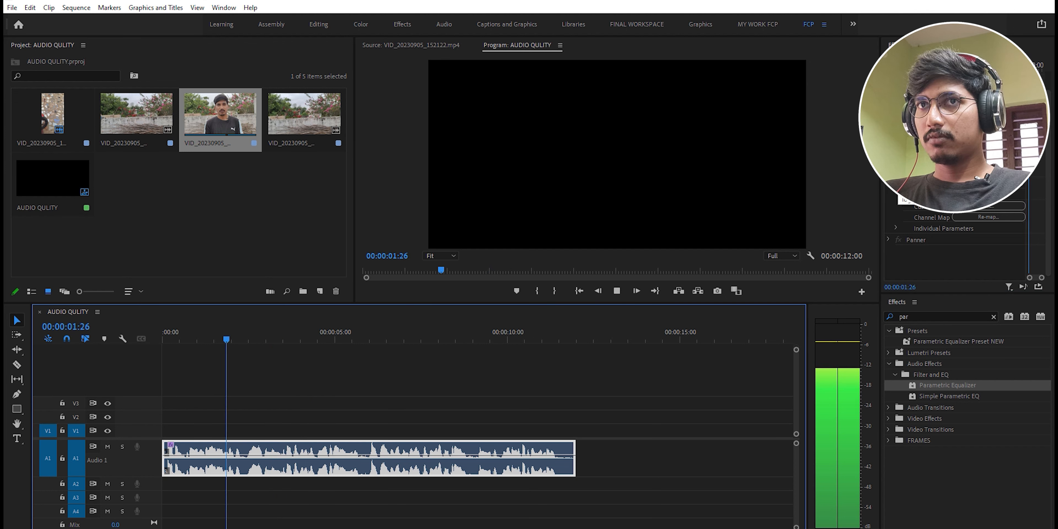
key("shift+5")
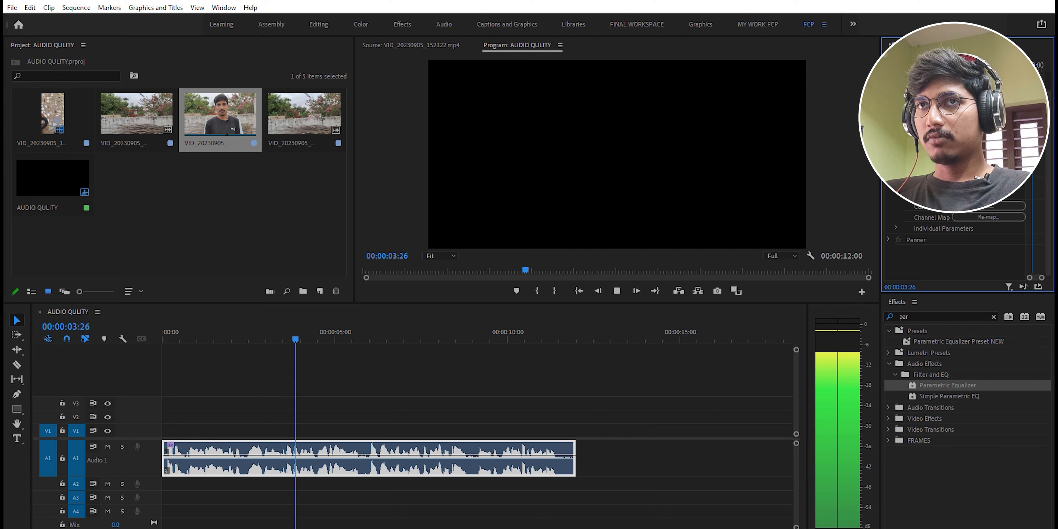
key("space")
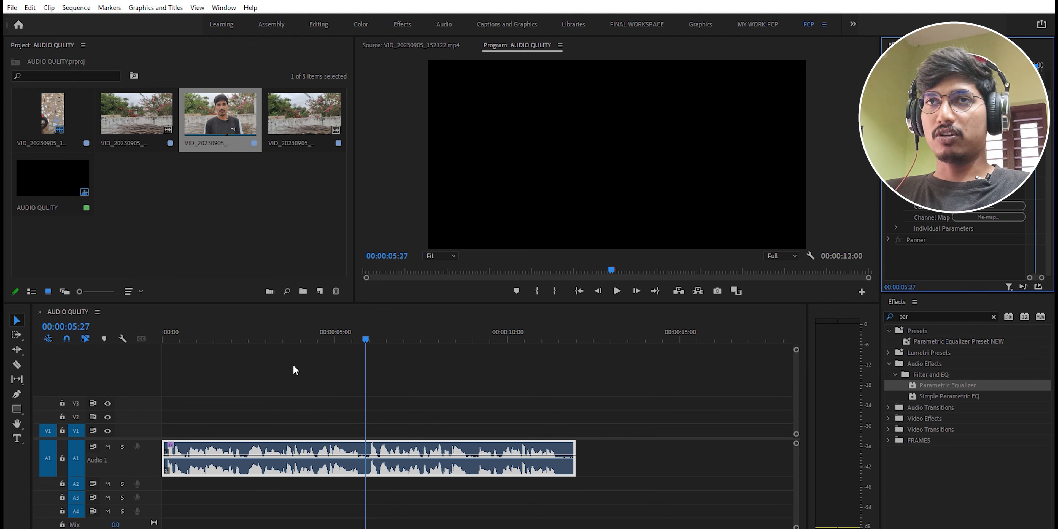
left_click(350, 402)
left_click_drag(380, 339, 372, 340)
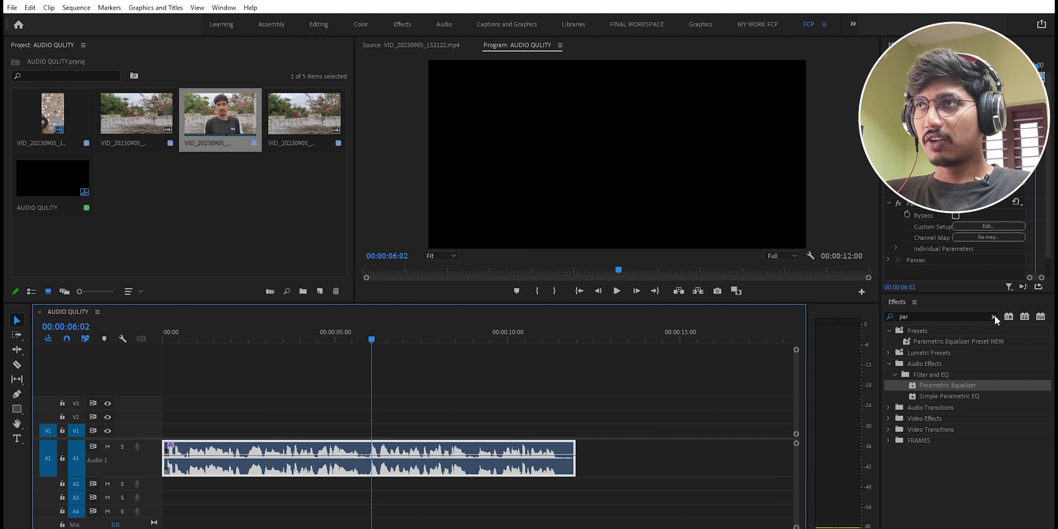
Find the Multiband Compressor audio effect and apply it to the clip on track A1
left_click(994, 316)
left_click(935, 317)
type("mult")
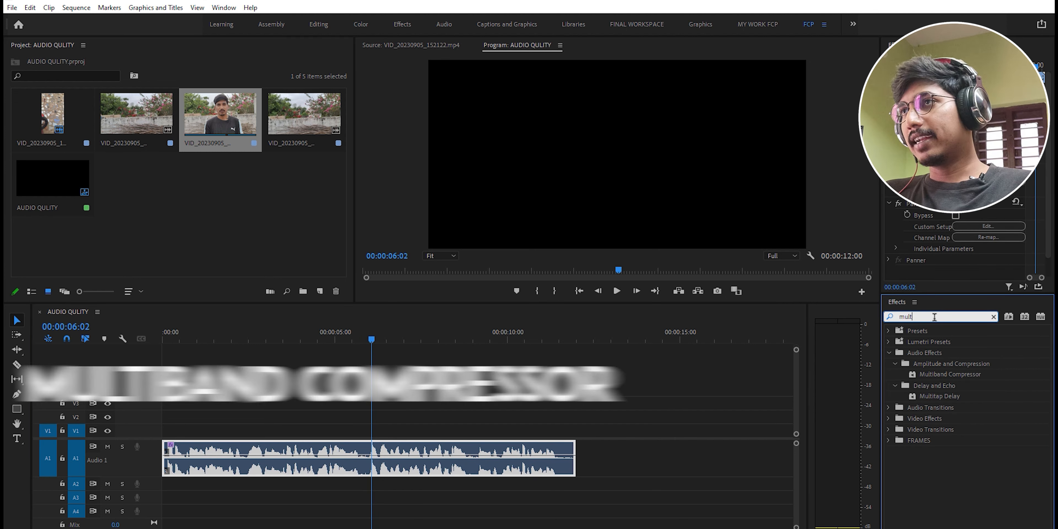
left_click(947, 376)
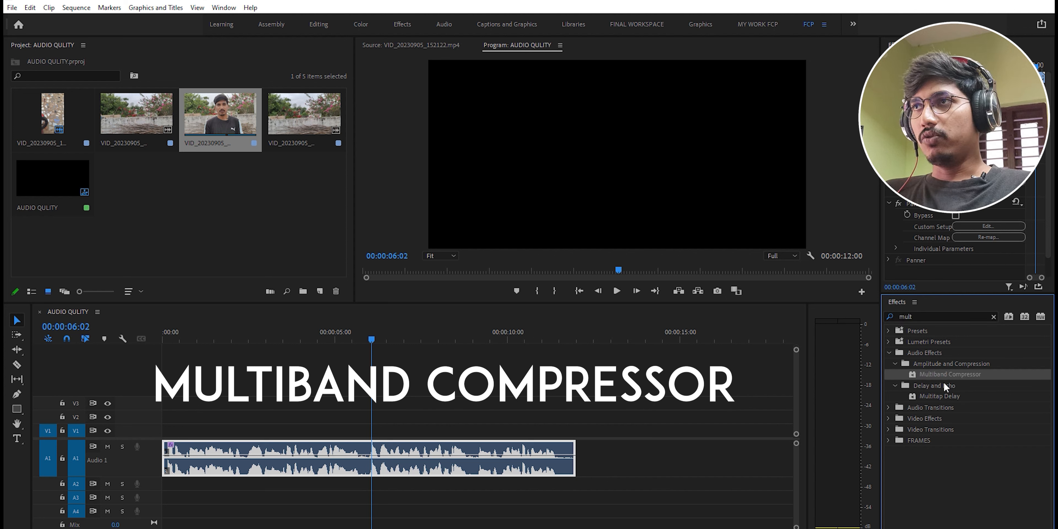
left_click_drag(945, 376, 347, 477)
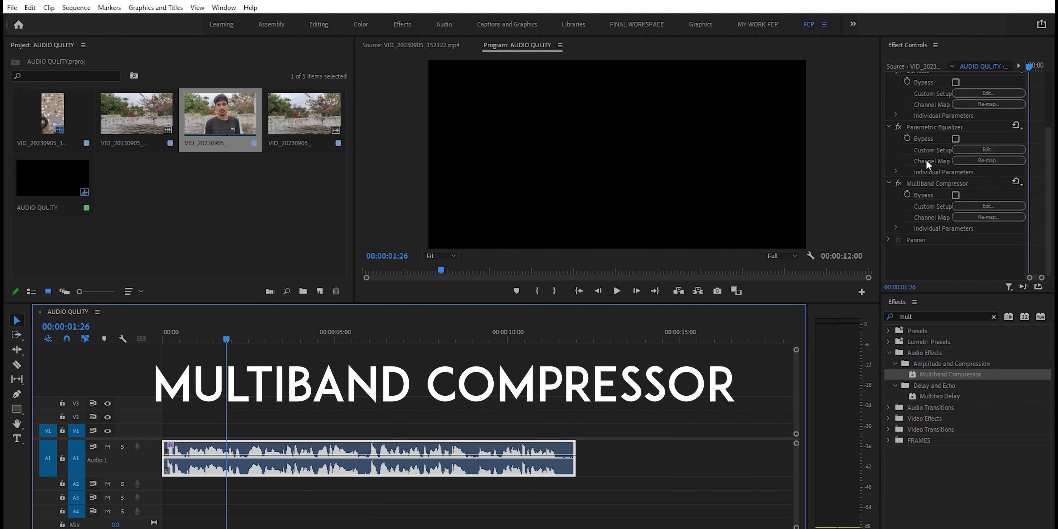
Open the Multiband Compressor's custom setup and load the Broadcast preset
left_click(978, 206)
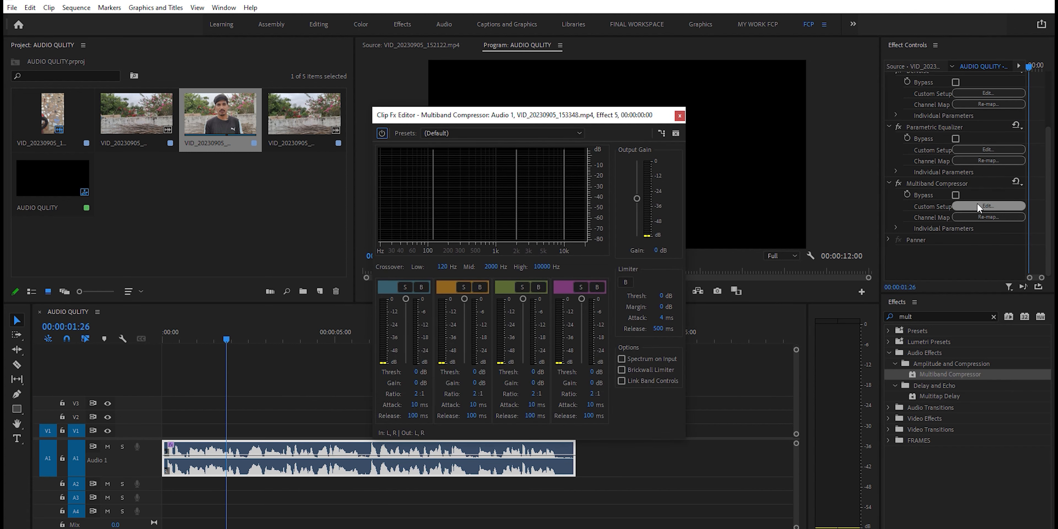
left_click(458, 133)
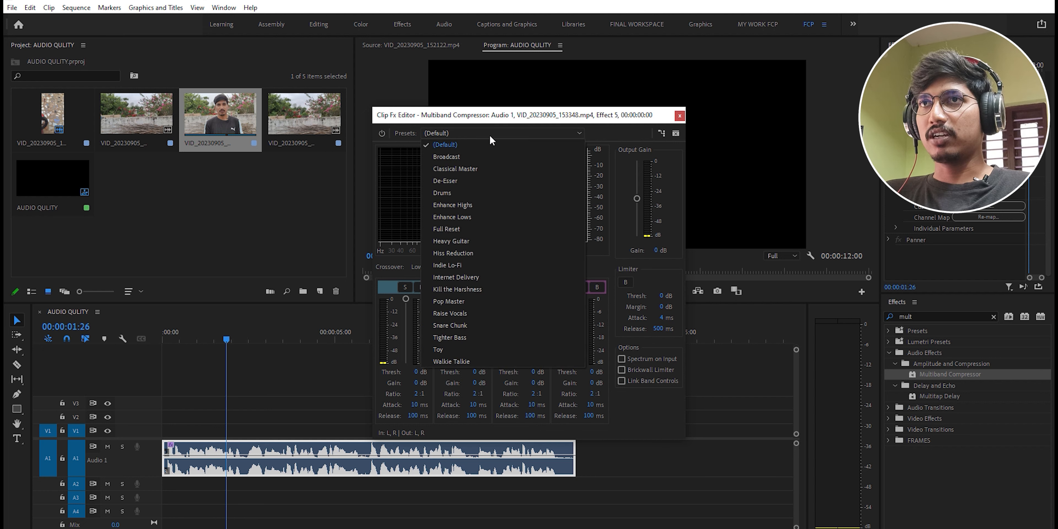
left_click(450, 158)
left_click_drag(653, 115, 675, 107)
Play the clip from the start to hear it with the Multiband Compressor applied
left_click_drag(241, 332, 157, 350)
key("space")
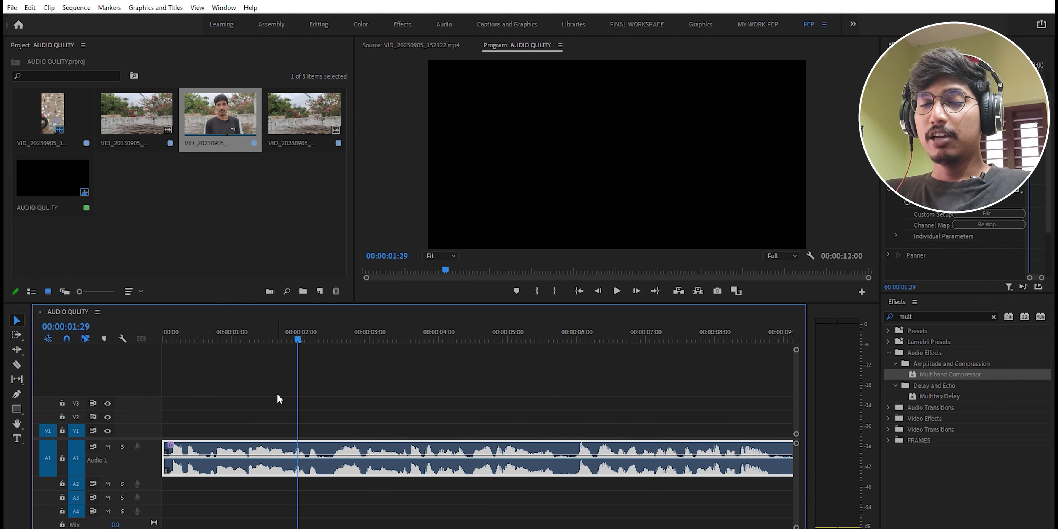
key("space")
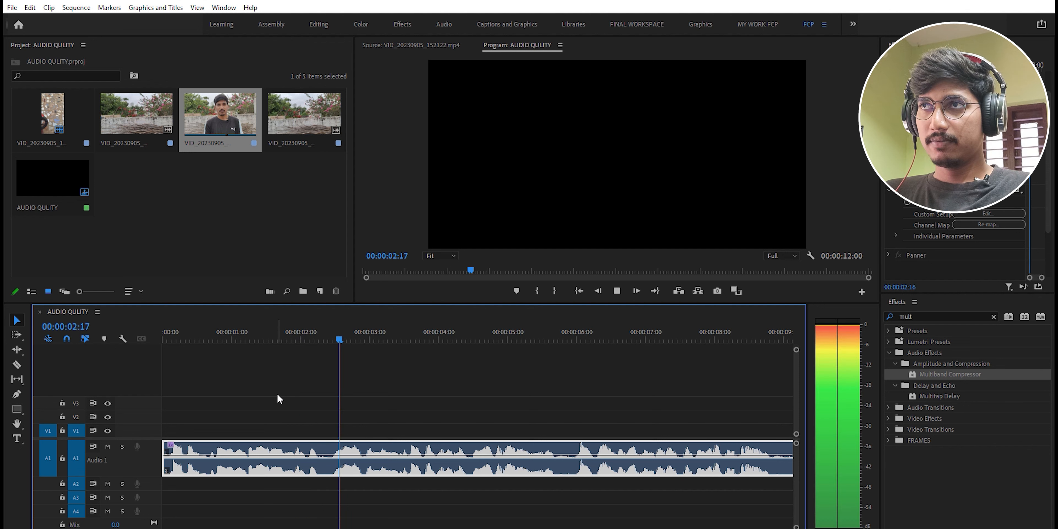
key("space")
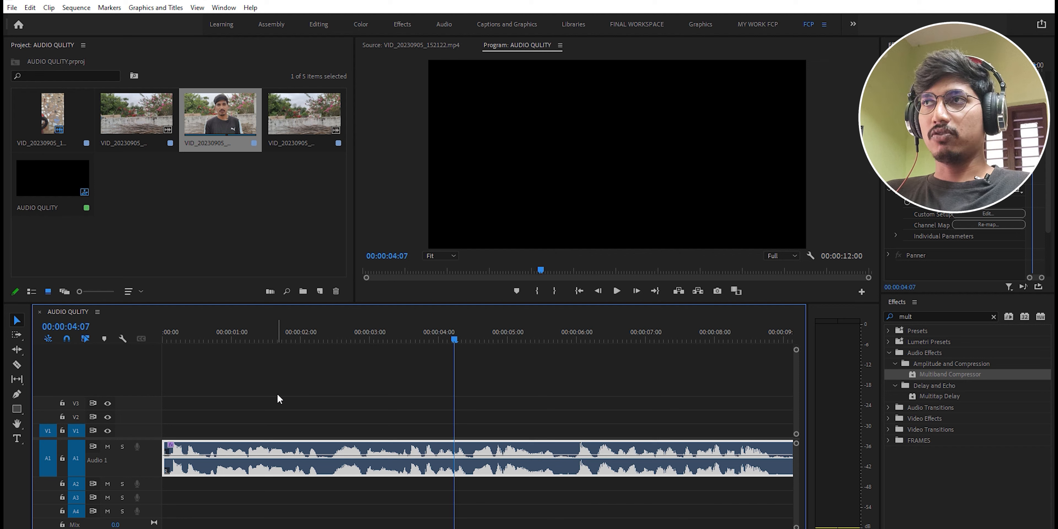
Adjust the audio gain of the clip on track A1 by -2 dB
key("space")
key("space")
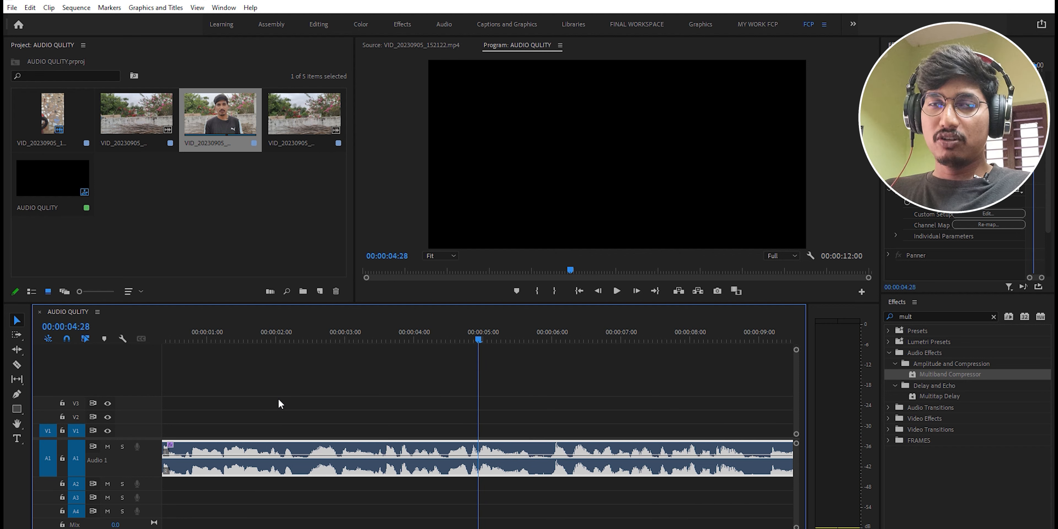
right_click(377, 452)
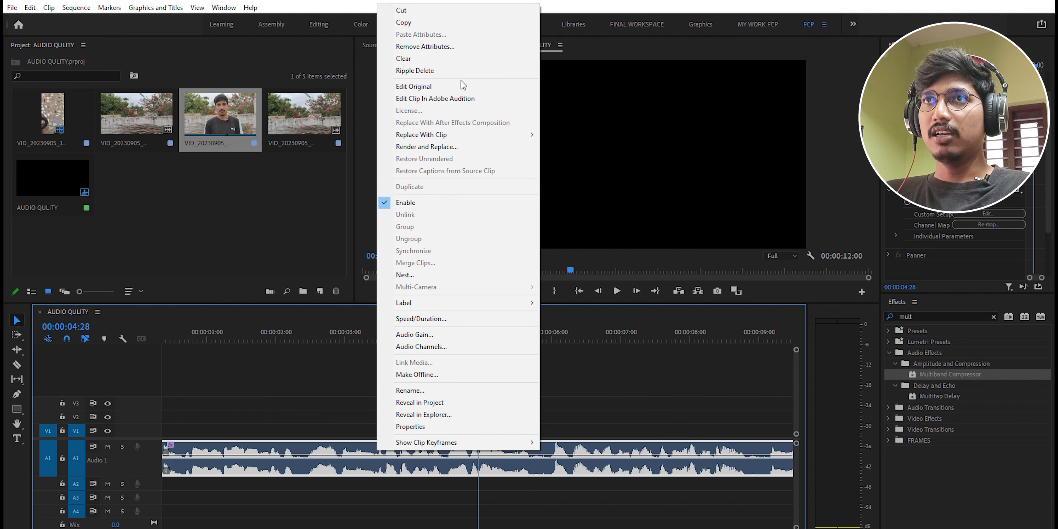
left_click(422, 334)
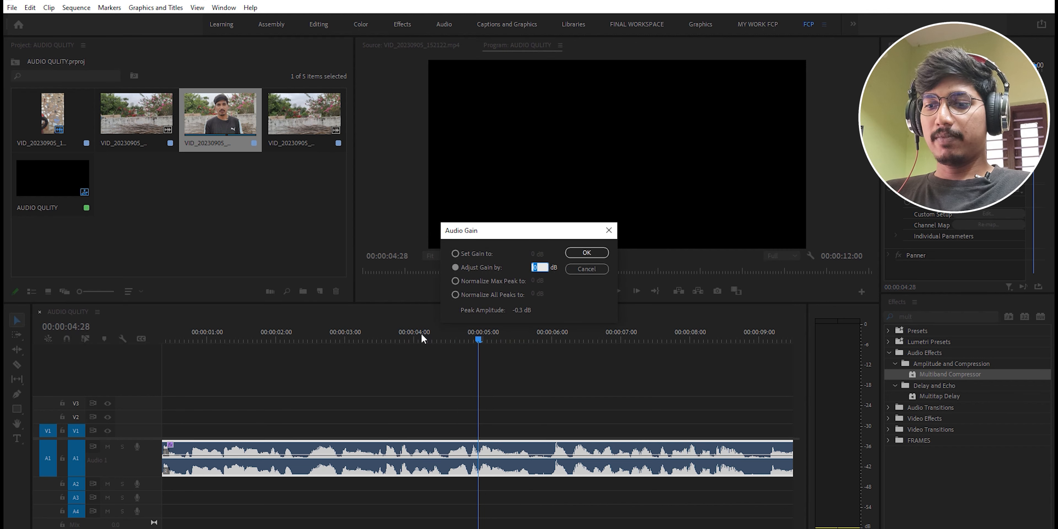
type("-2")
key("Return")
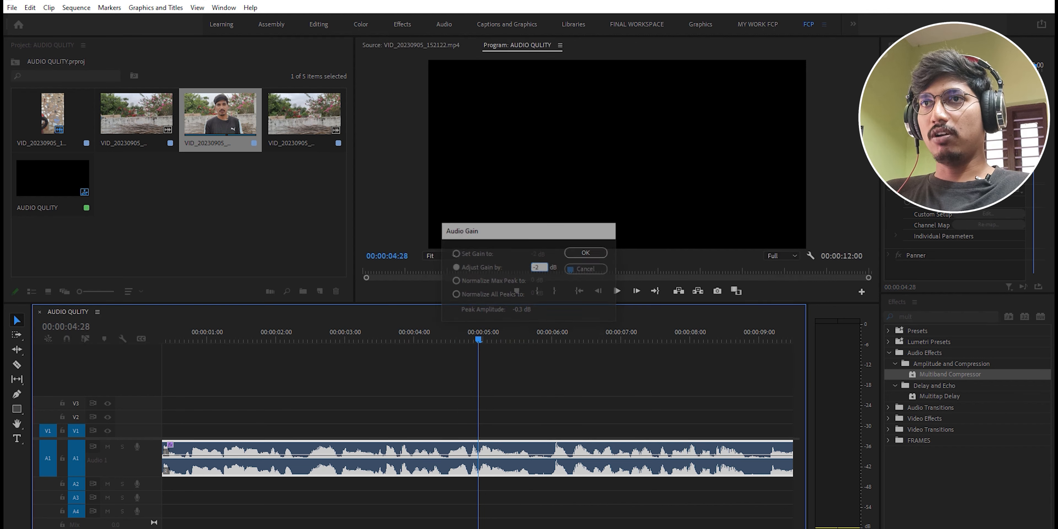
Play the clip with the adjusted gain, pausing at intervals to check its level on the audio meters
key("space")
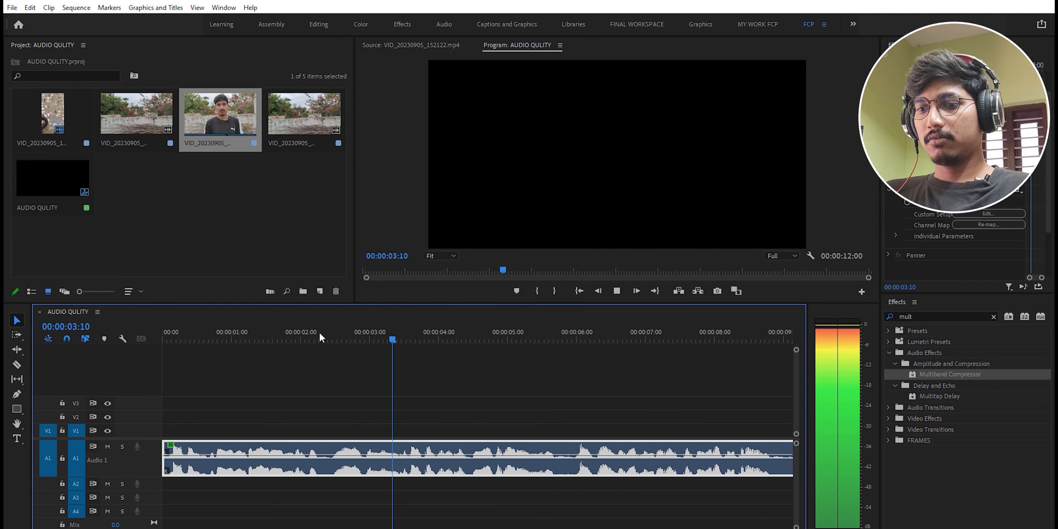
key("minus")
key("minus")
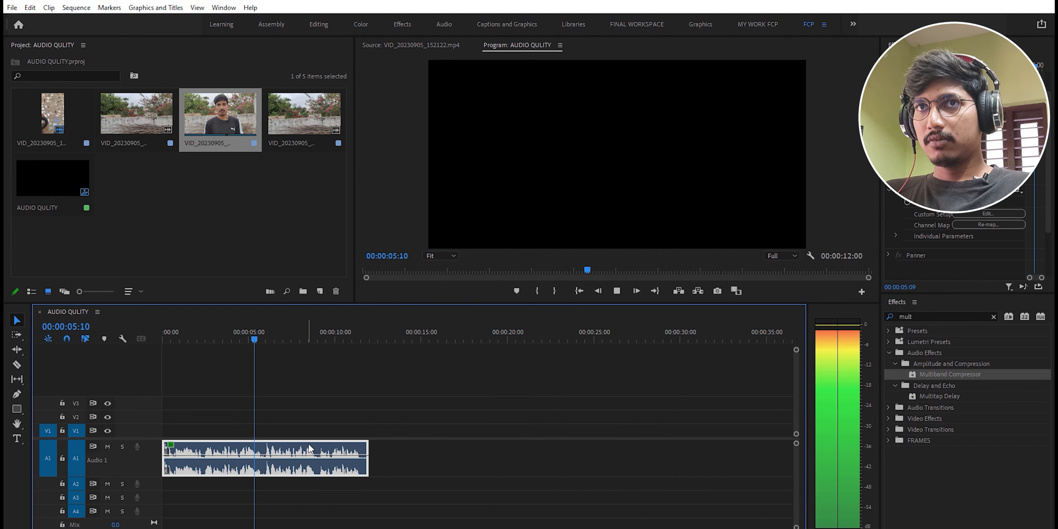
key("space")
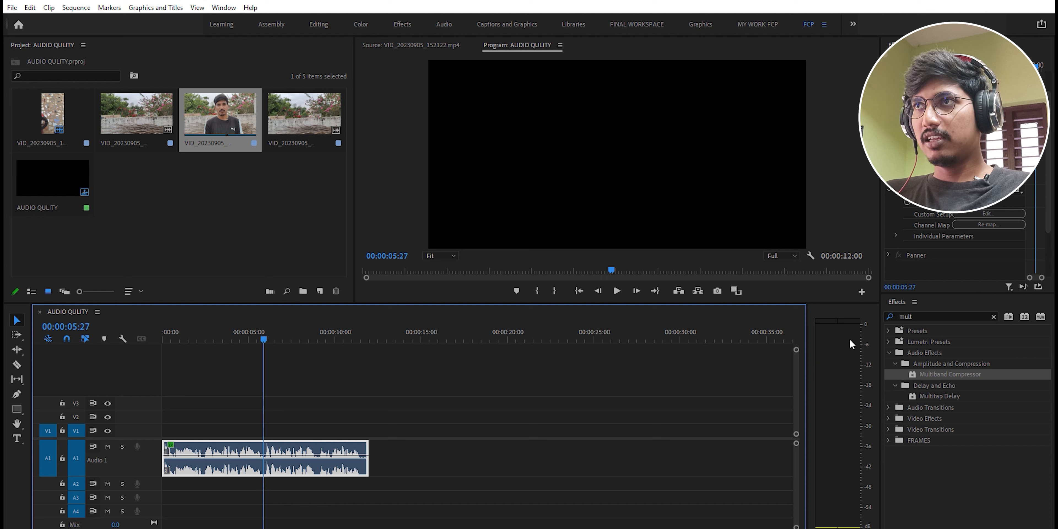
key("space")
key("space")
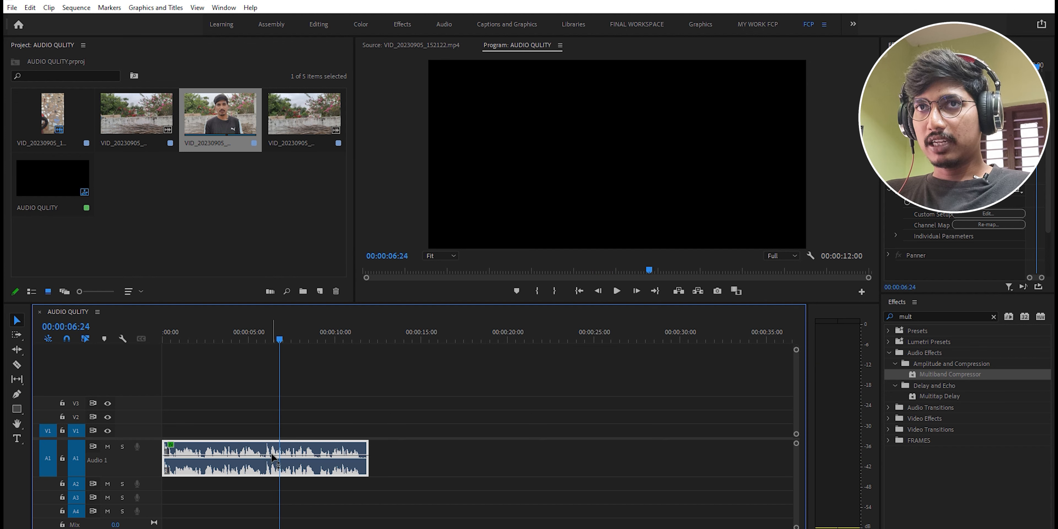
key("space")
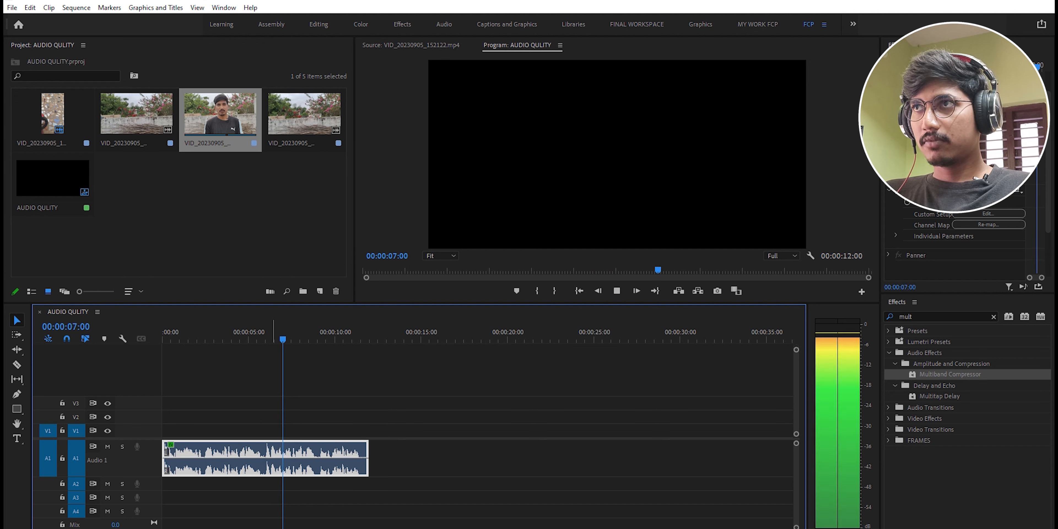
Replay the clip from near its beginning in short stretches, comparing the peaks on the audio meters with 0 dB
key("=")
left_click(239, 338)
key("space")
key("space")
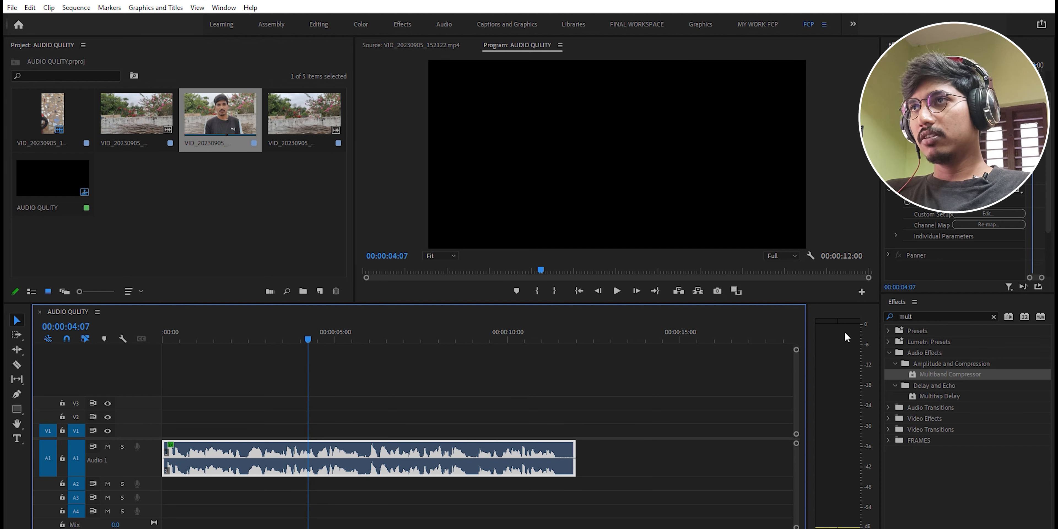
key("space")
key("space")
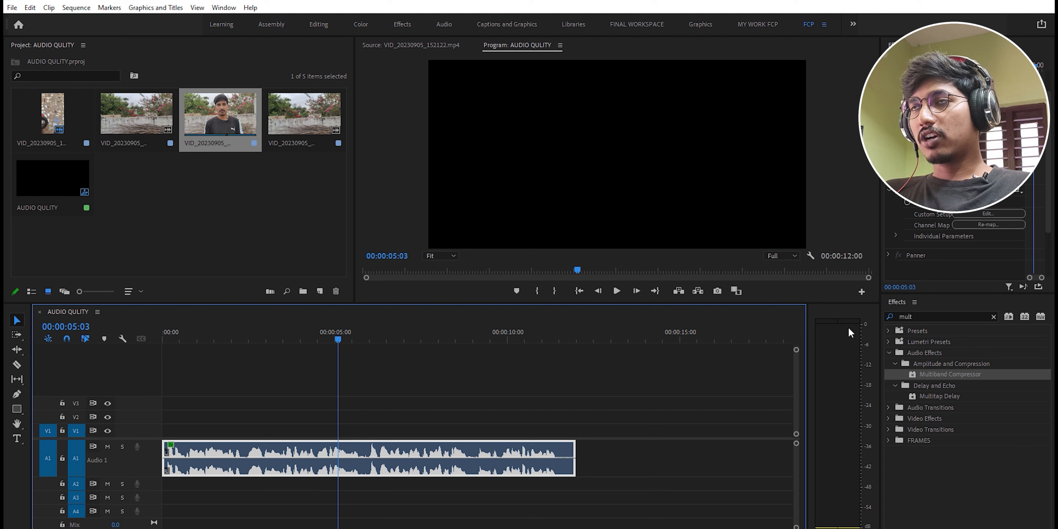
key("space")
key("space")
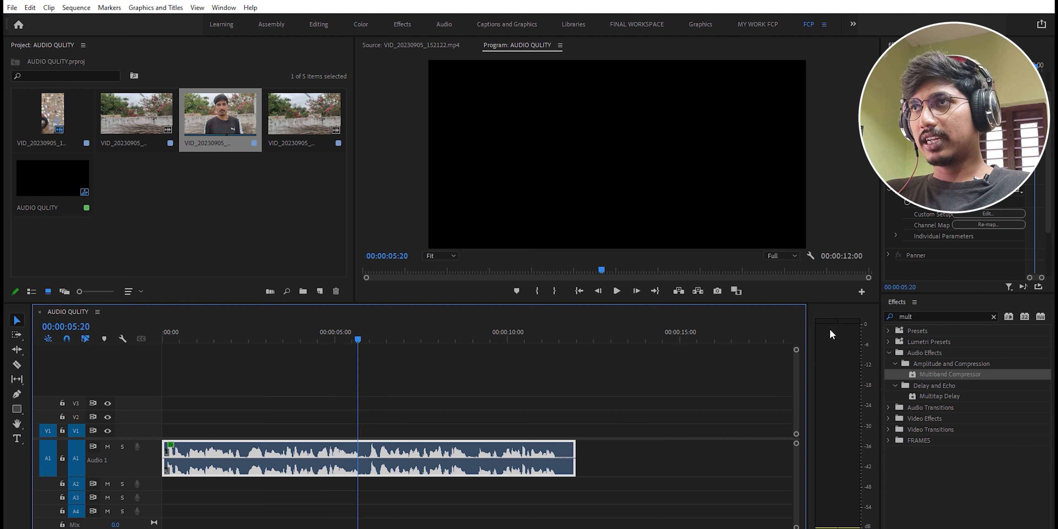
key("space")
key("space")
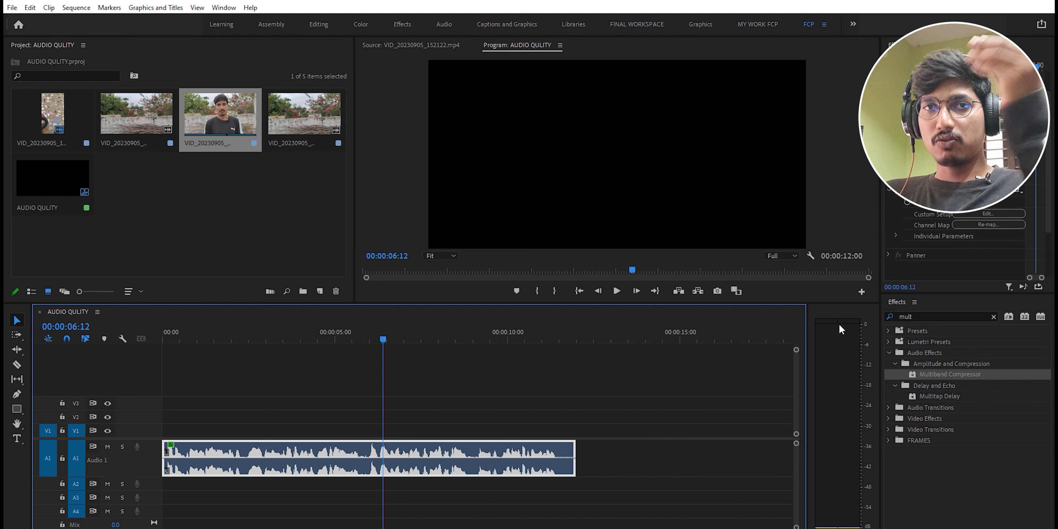
key("space")
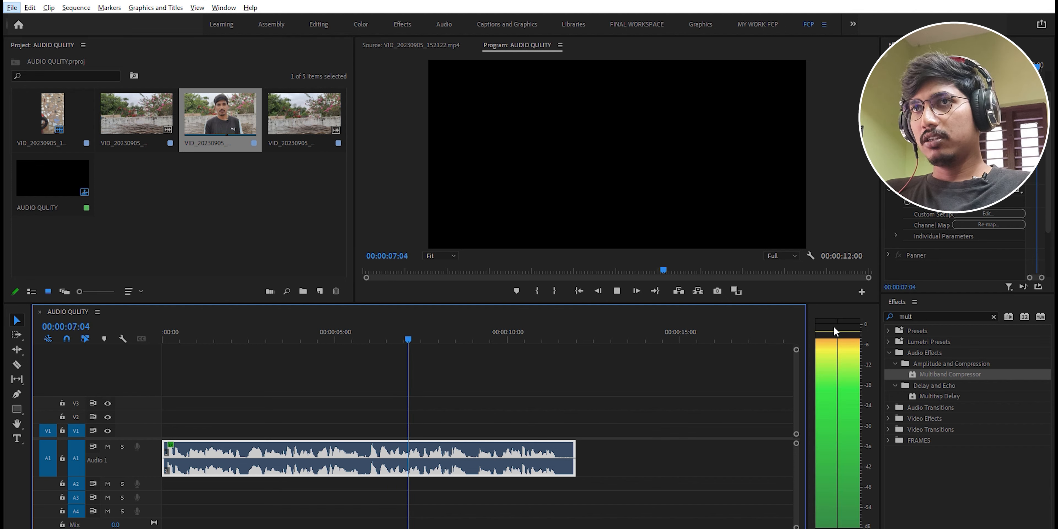
key("alt+space")
left_click(507, 379)
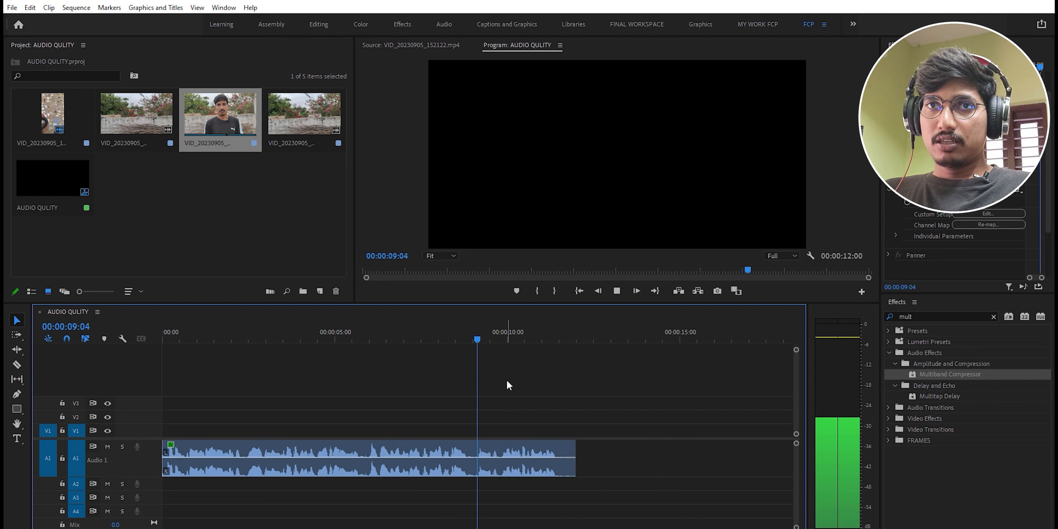
key("space")
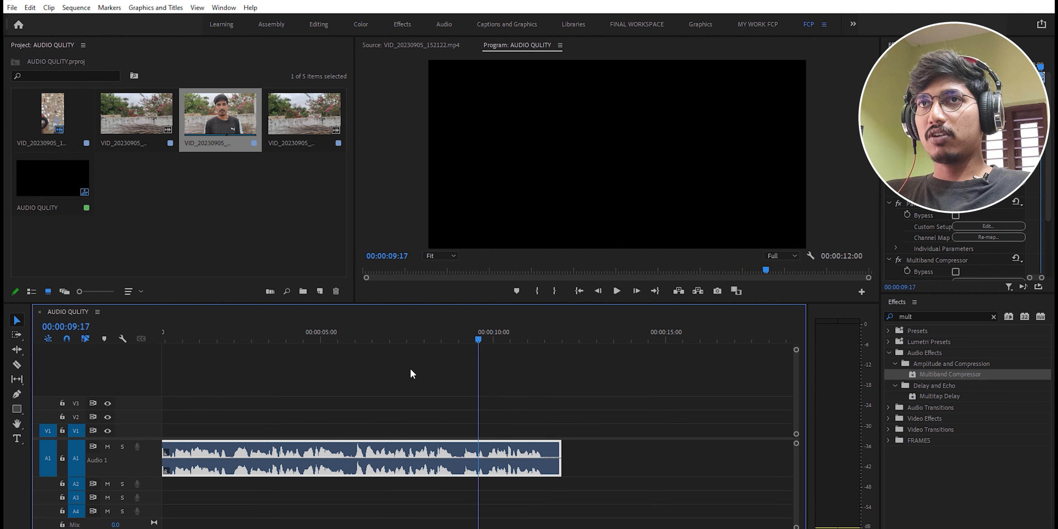
Return to the start of the sequence and play the clip nearly to its end to hear the processed sound
key("minus")
key("minus")
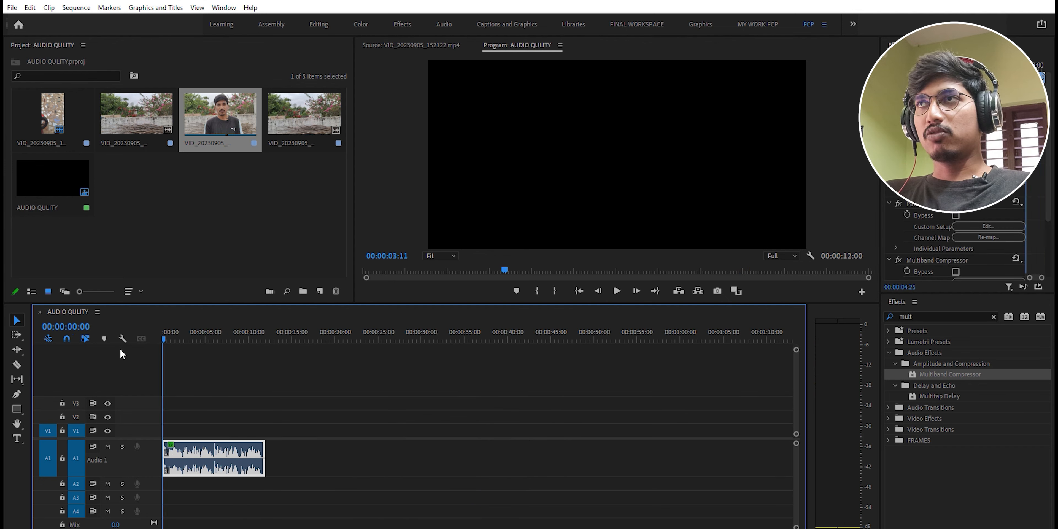
scroll(958, 243, "down", 3)
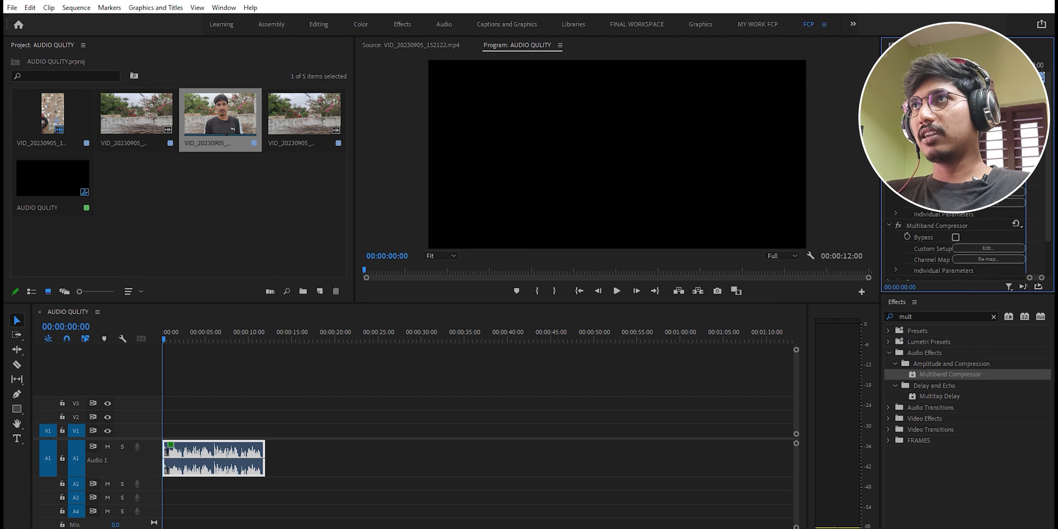
key("space")
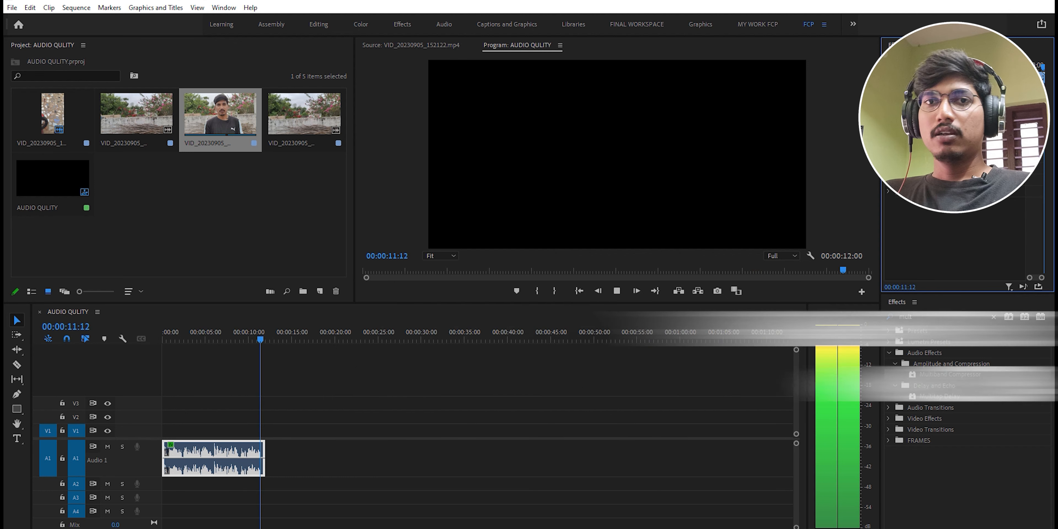
key("space")
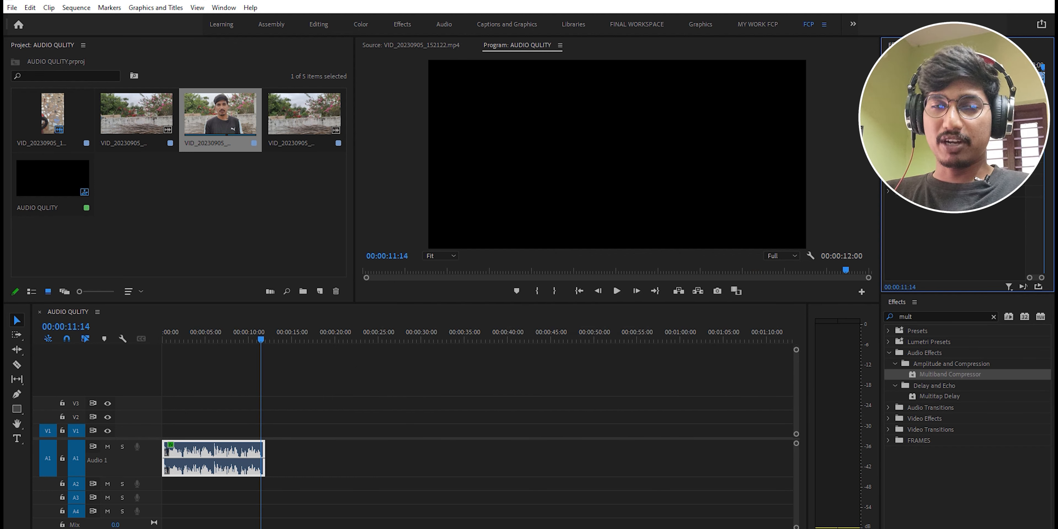